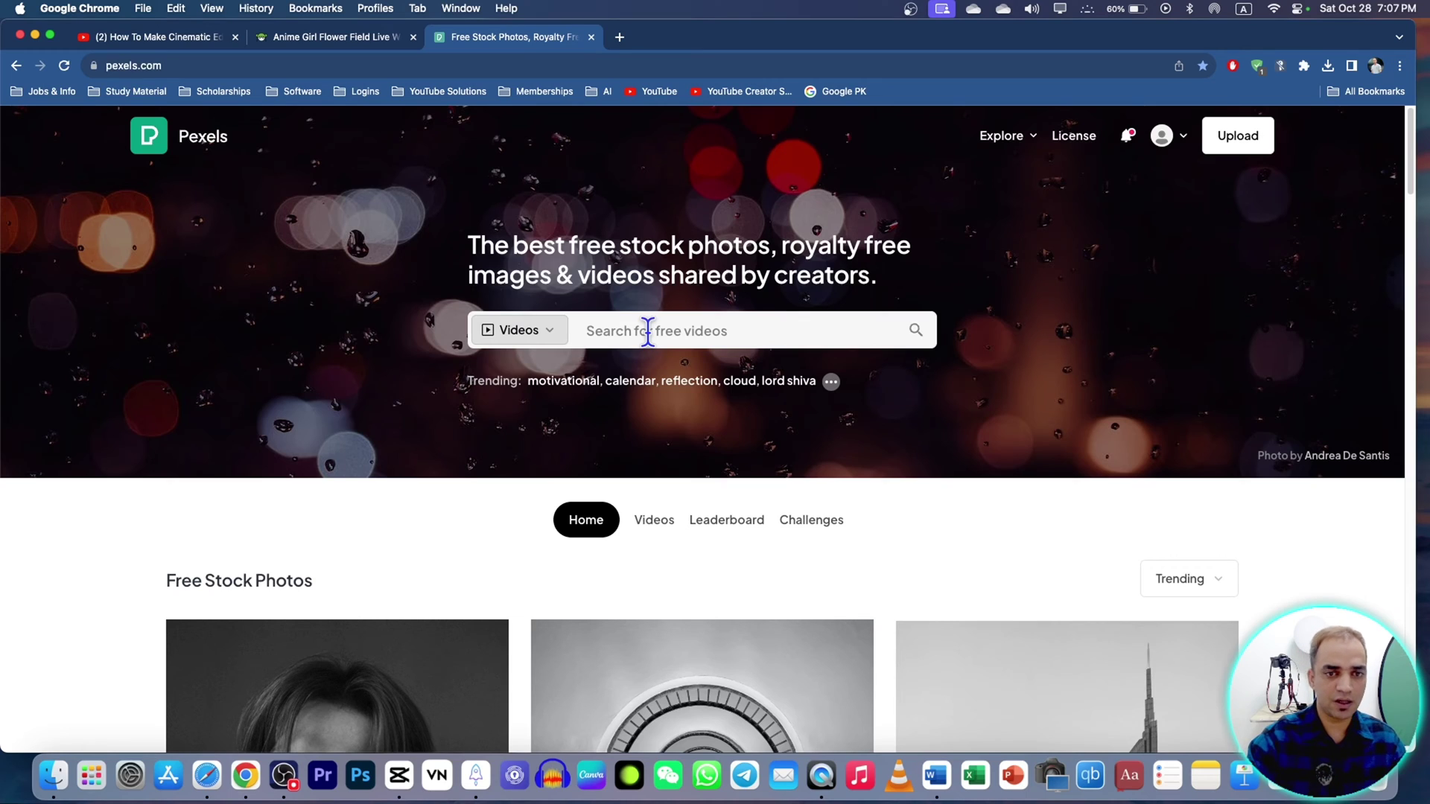
Step: Search Pexels for 'sky overlay' videos and scroll through the roughly 28.2K free clips
click(645, 332)
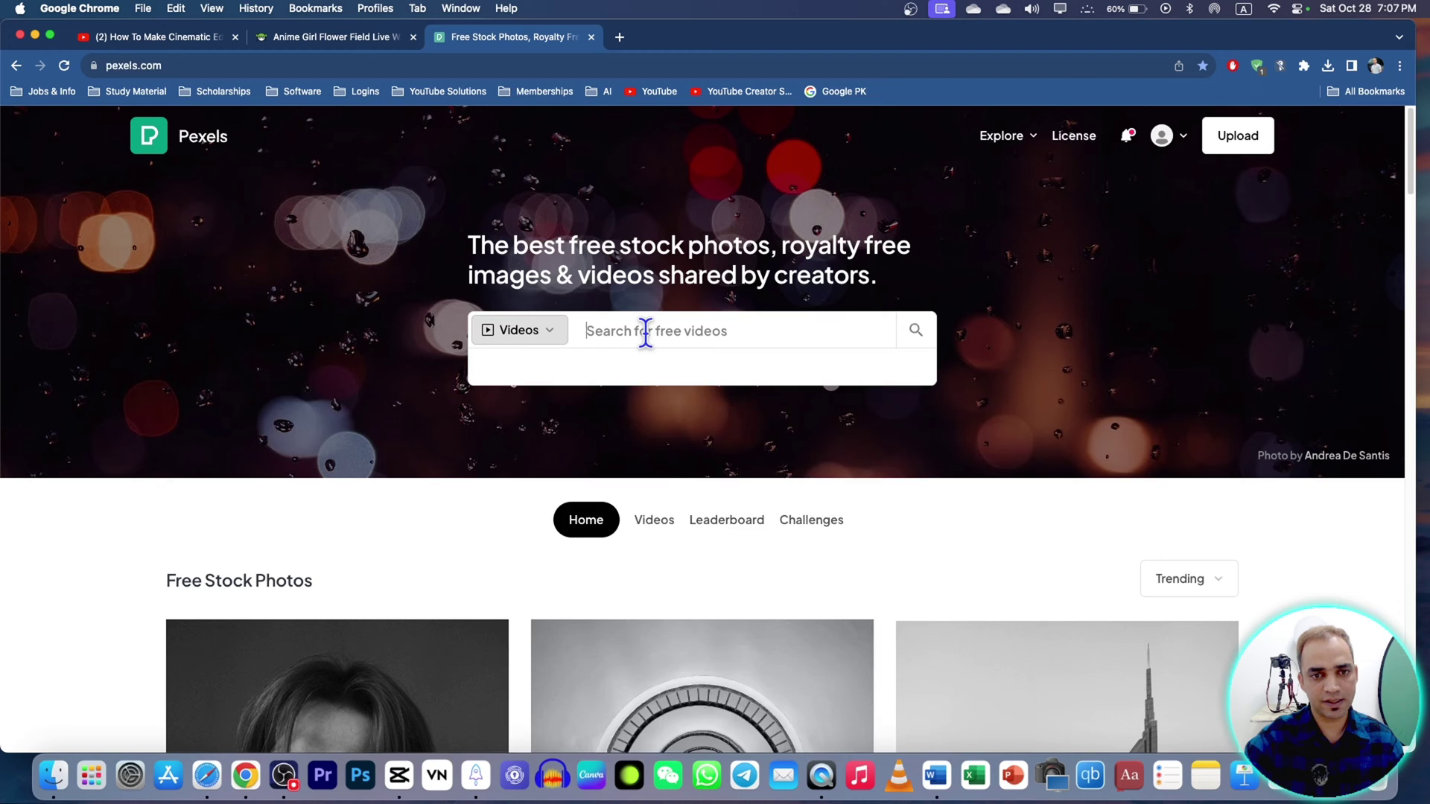
text(sky)
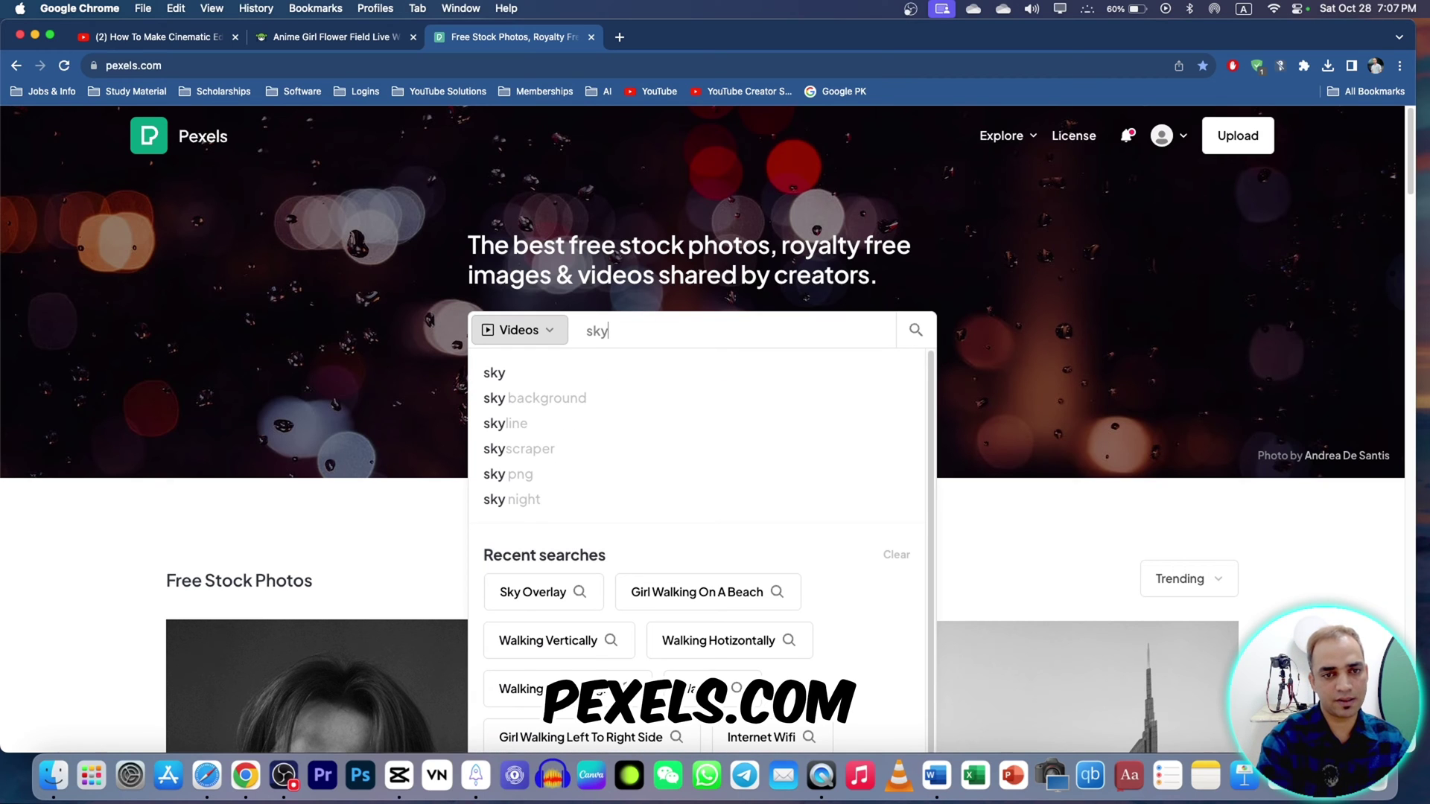
text( overlay)
key(Return)
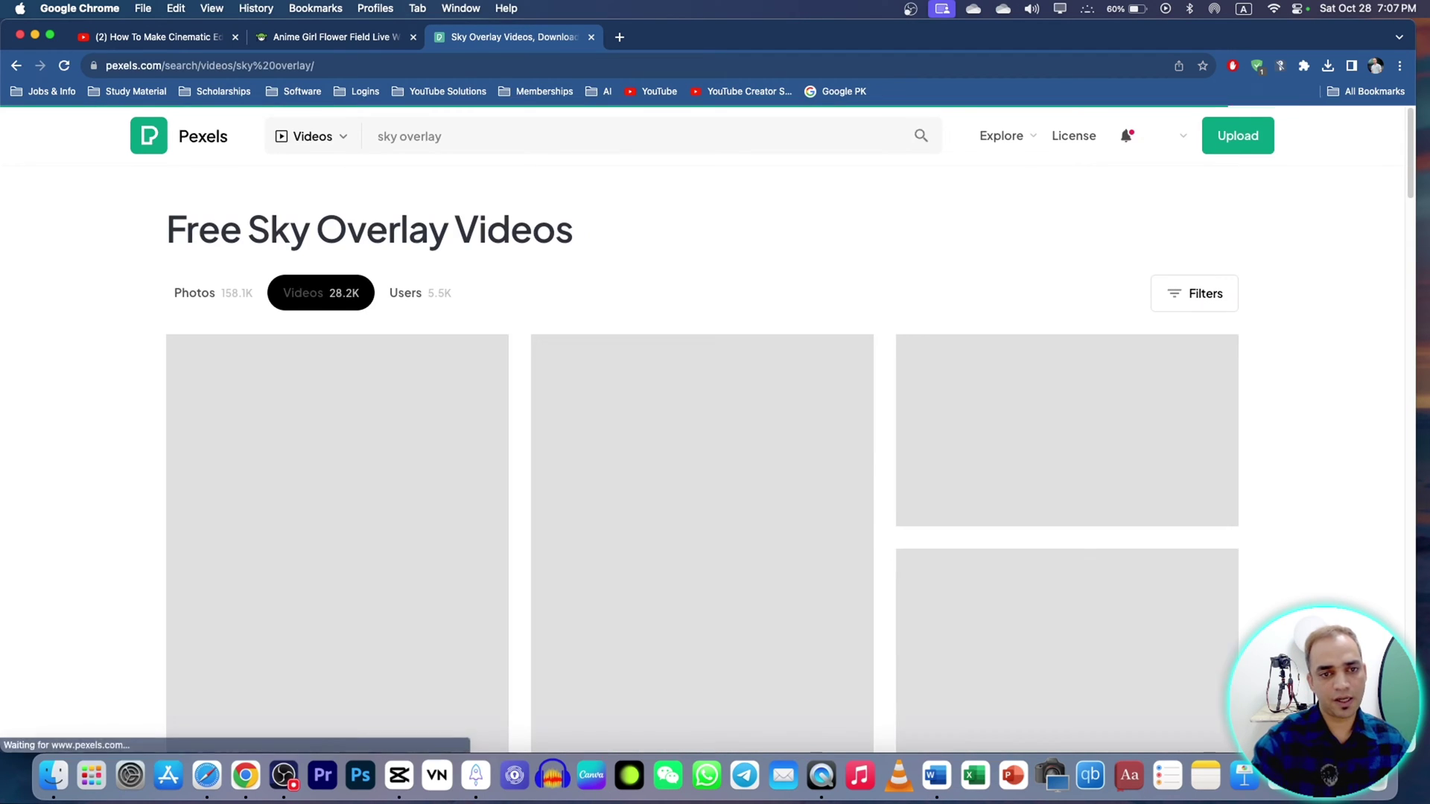
scroll(797, 312, down, 3)
scroll(536, 294, up, 3)
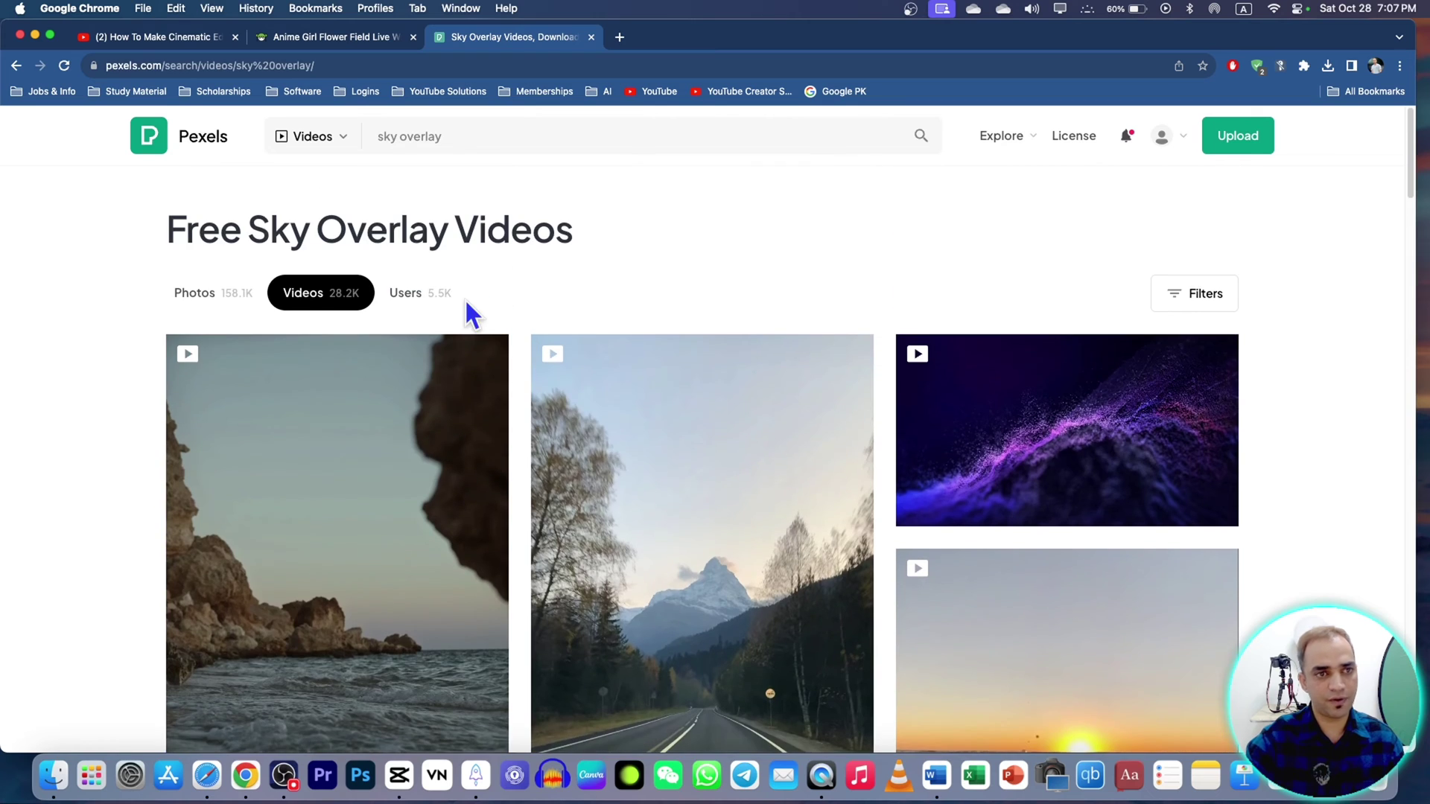
scroll(469, 310, down, 1)
scroll(692, 368, down, 15)
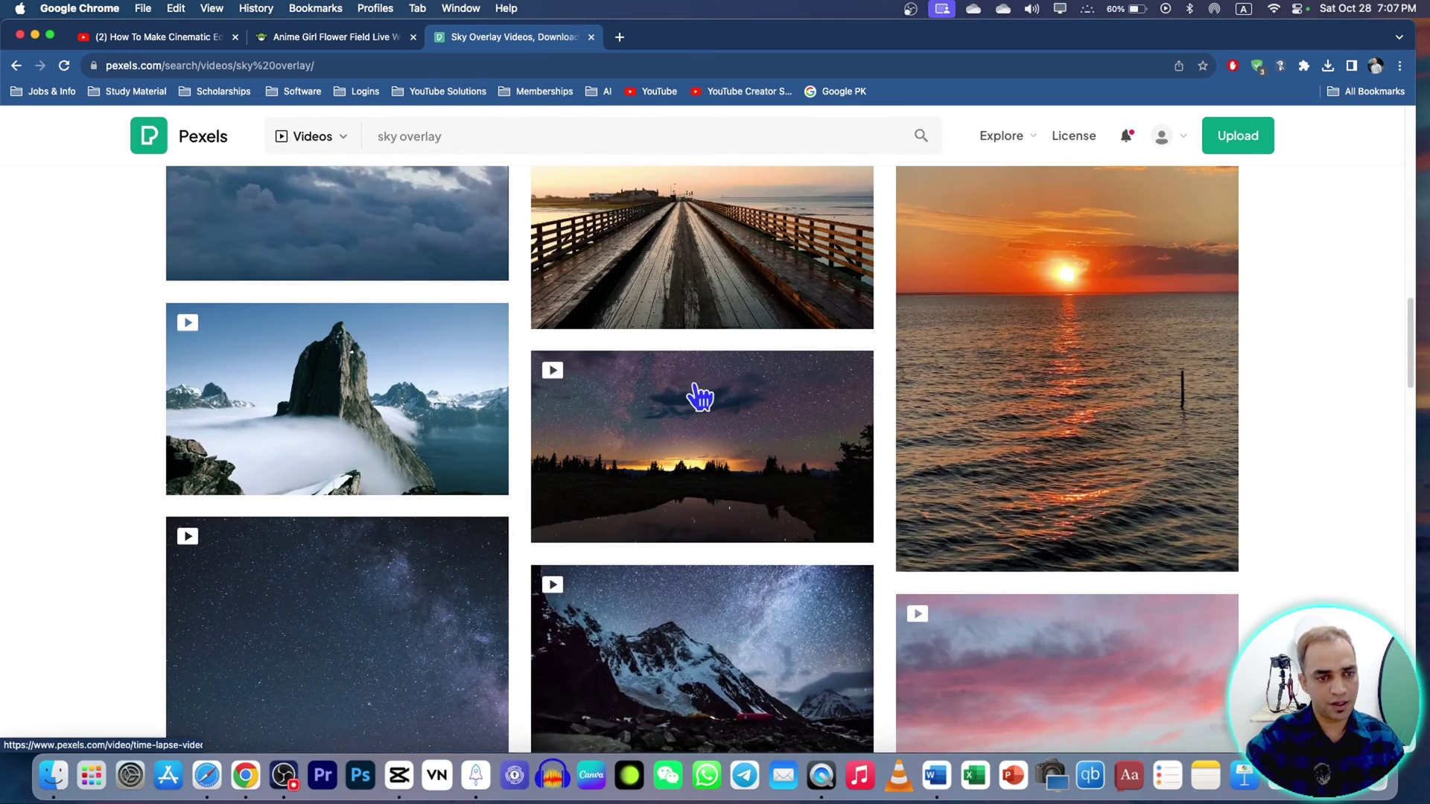
scroll(772, 372, down, 8)
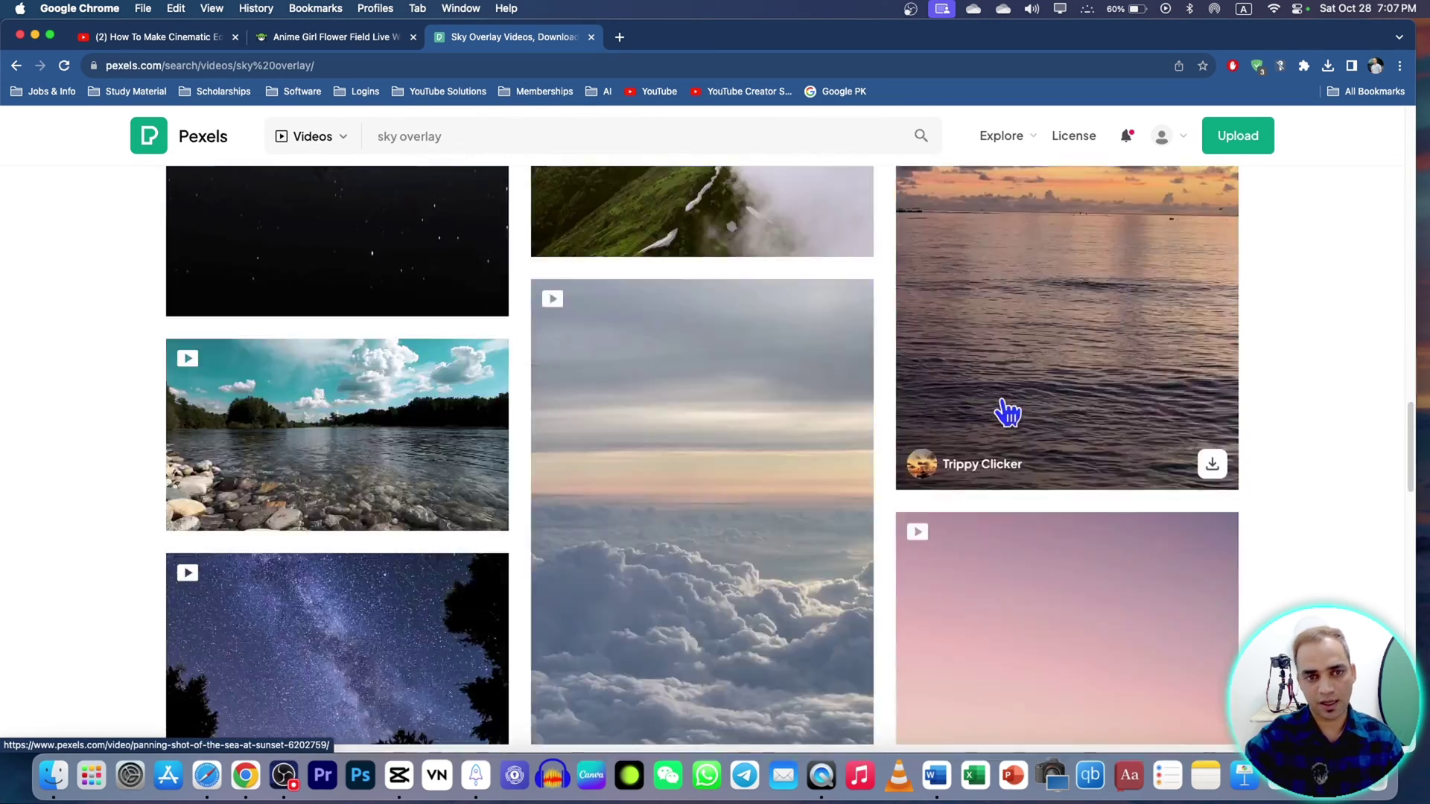
Step: Place the poppy-field clip on the timeline with the sunset sky clip on a track above, and preview
key(F11)
click(399, 775)
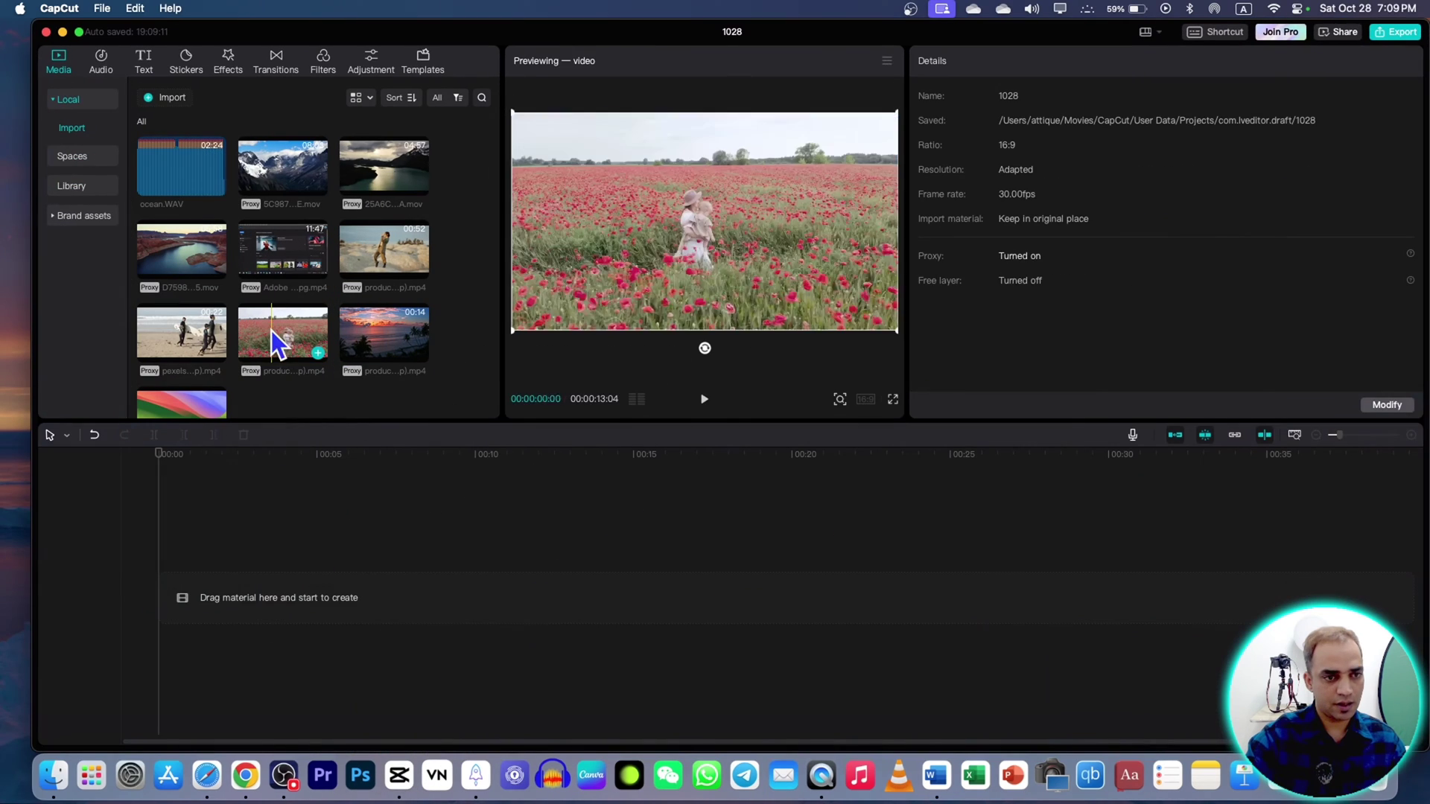
drag(271, 331, 179, 596)
drag(349, 344, 367, 540)
click(356, 512)
key(space)
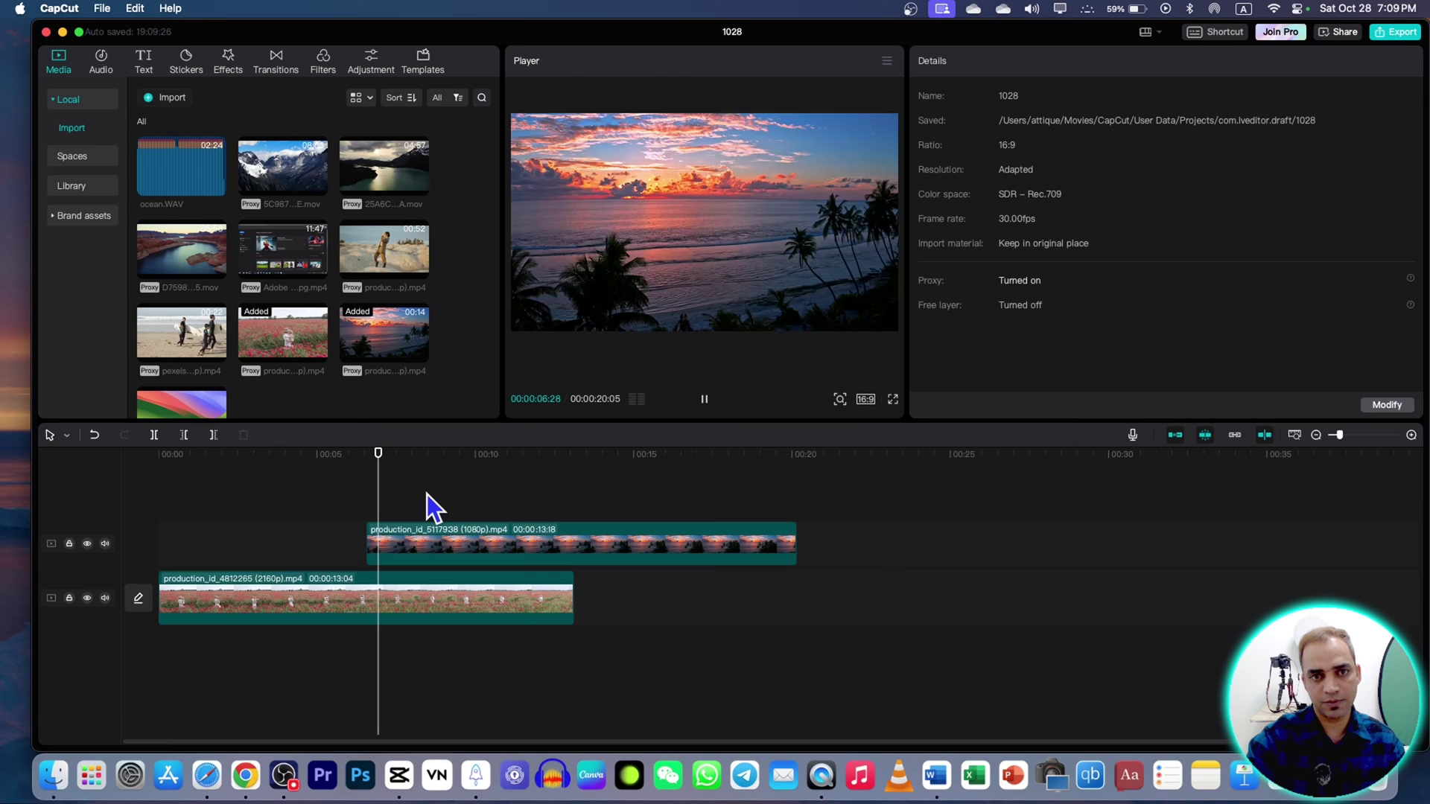
click(224, 529)
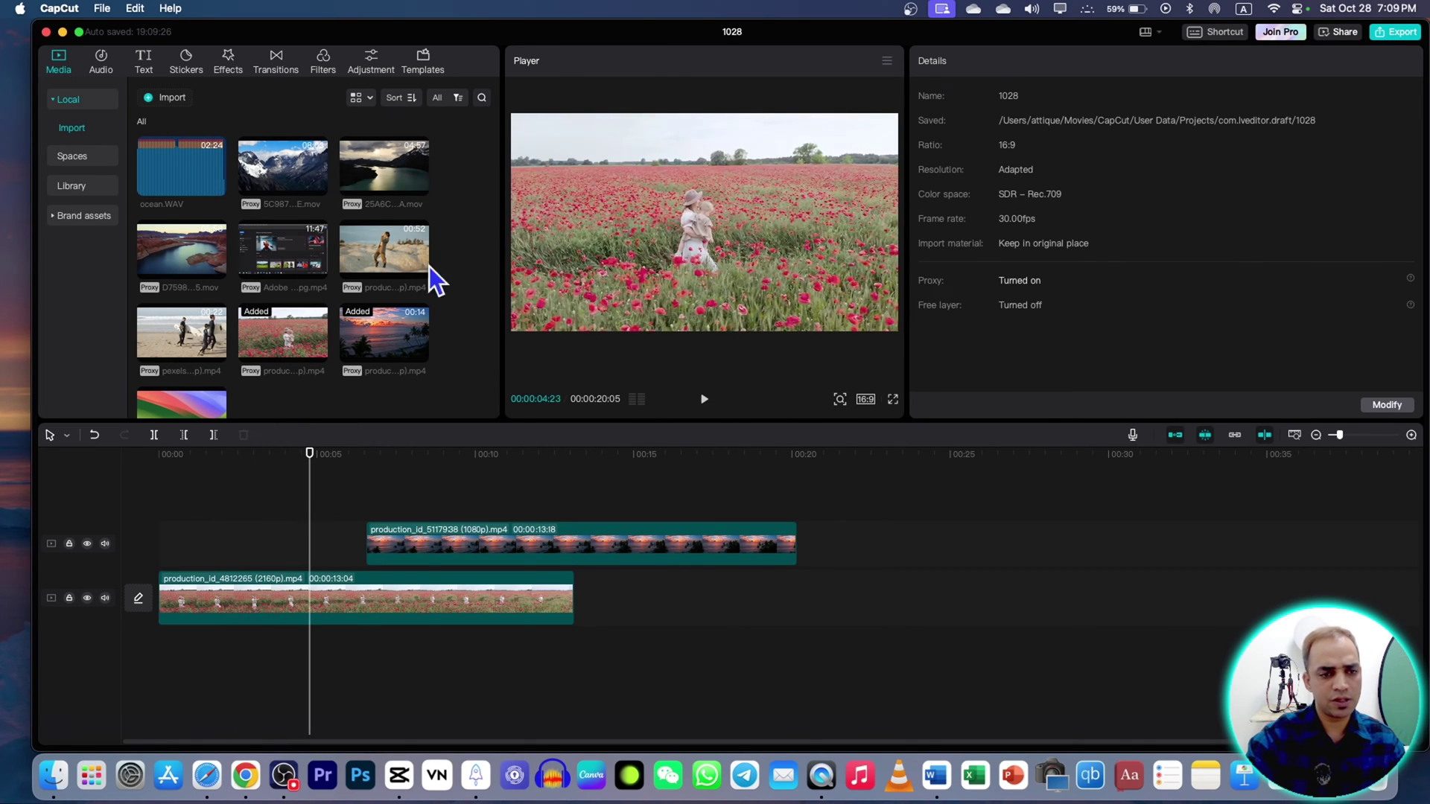
Step: Align the sunset clip with the poppy clip's start and trim its end to 13:04
drag(414, 547, 183, 541)
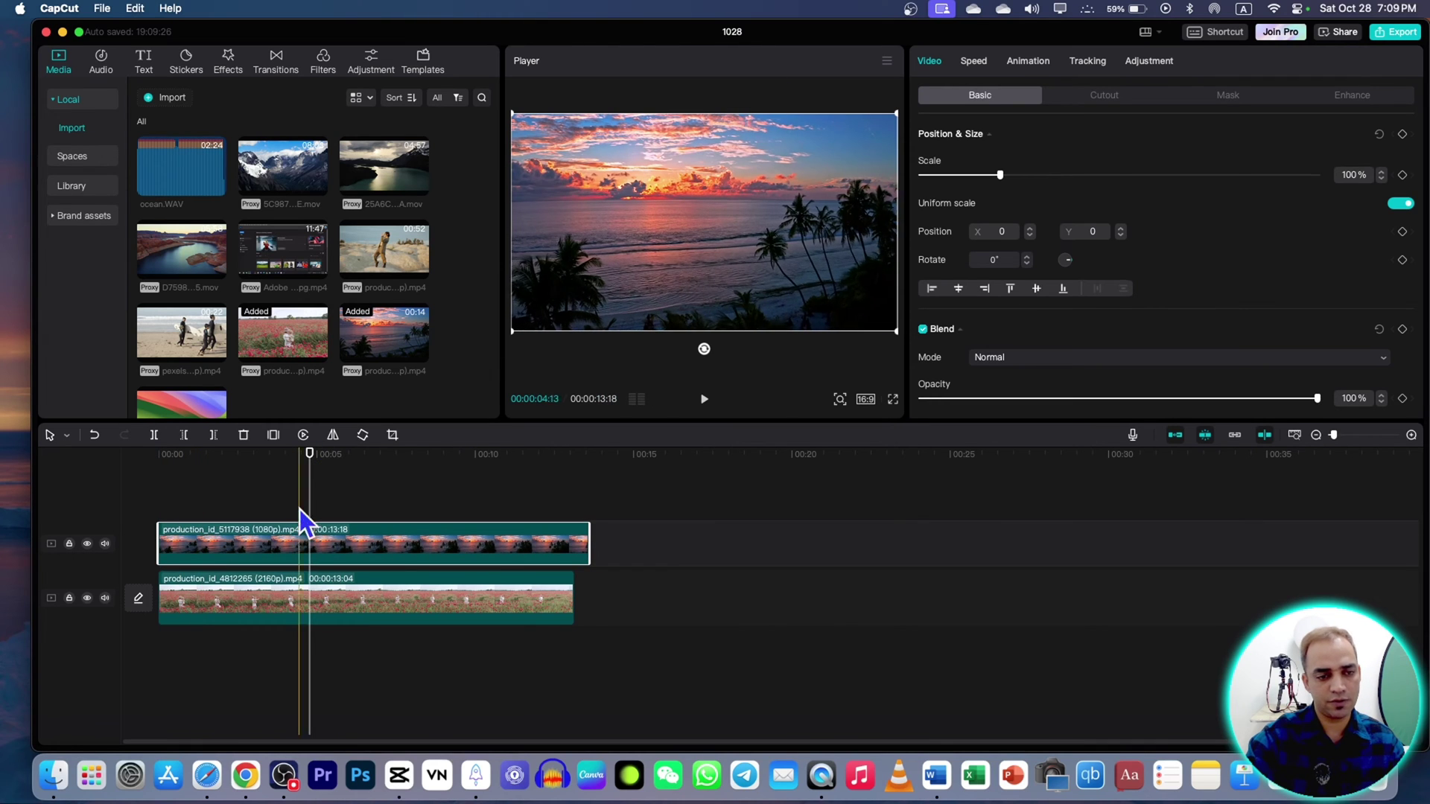
drag(344, 543, 219, 551)
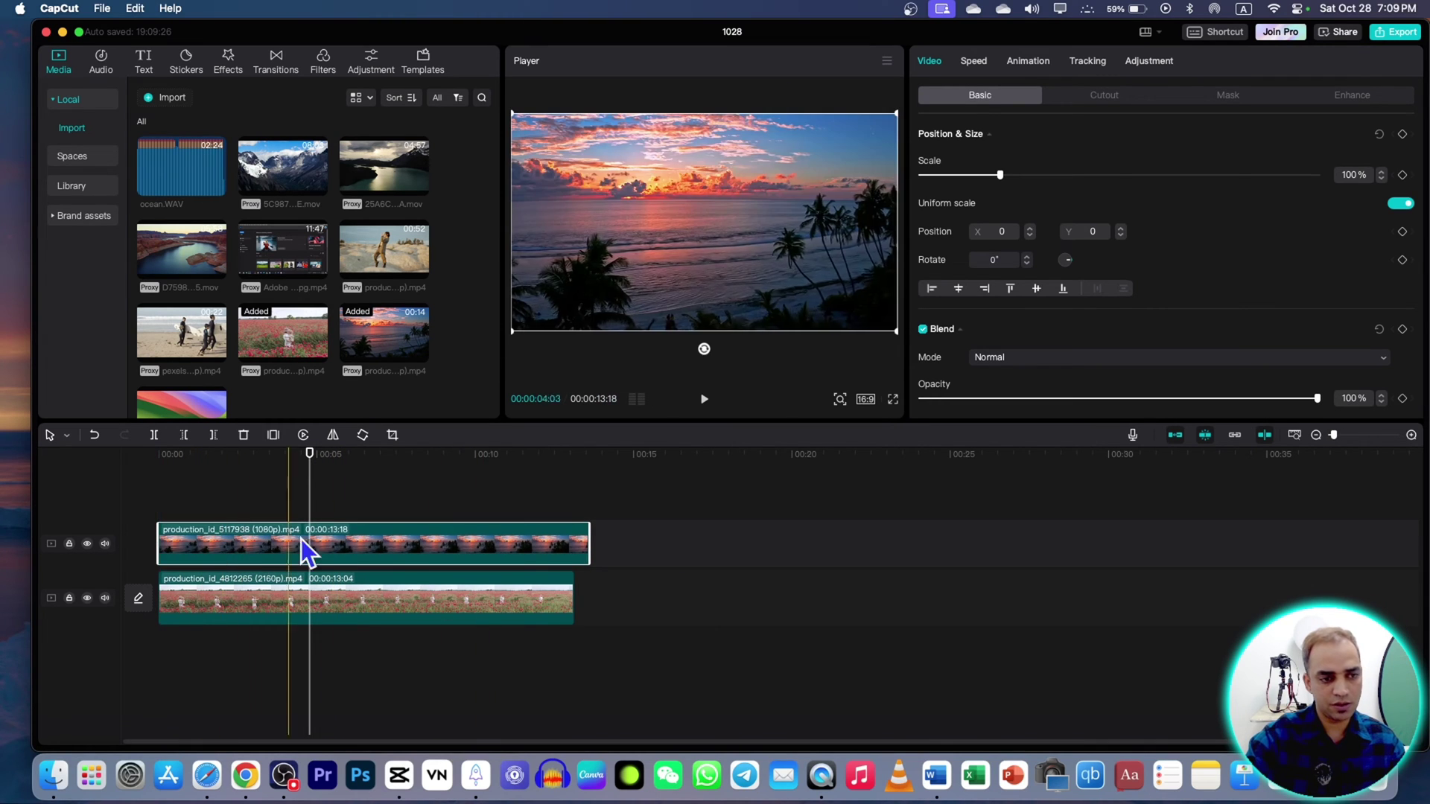
mouse_move(589, 531)
mouse_down()
mouse_move(560, 529)
mouse_move(575, 530)
mouse_up()
shift+click(417, 600)
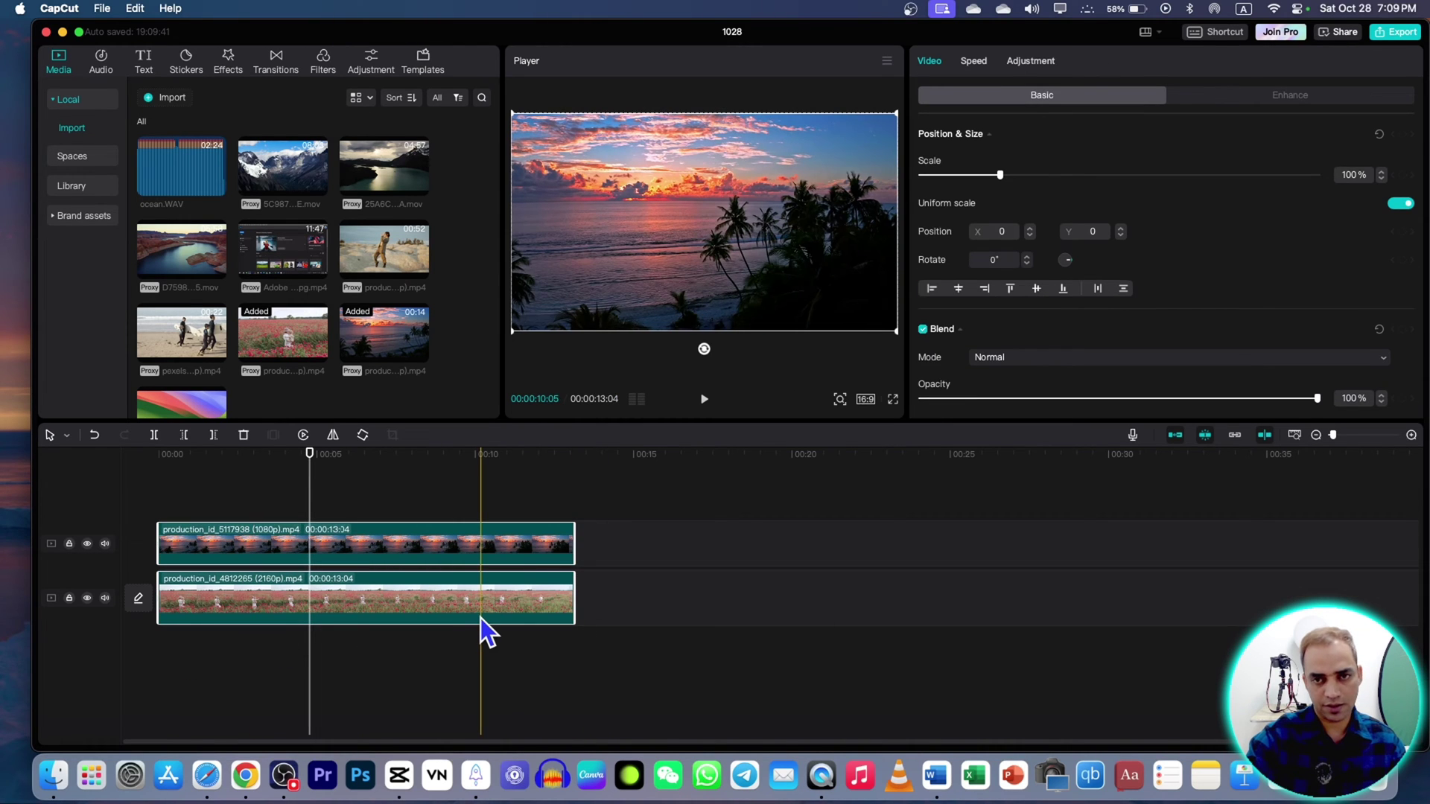
Step: Select only the sunset overlay clip and enable Blend in its Basic video settings
click(559, 526)
click(176, 656)
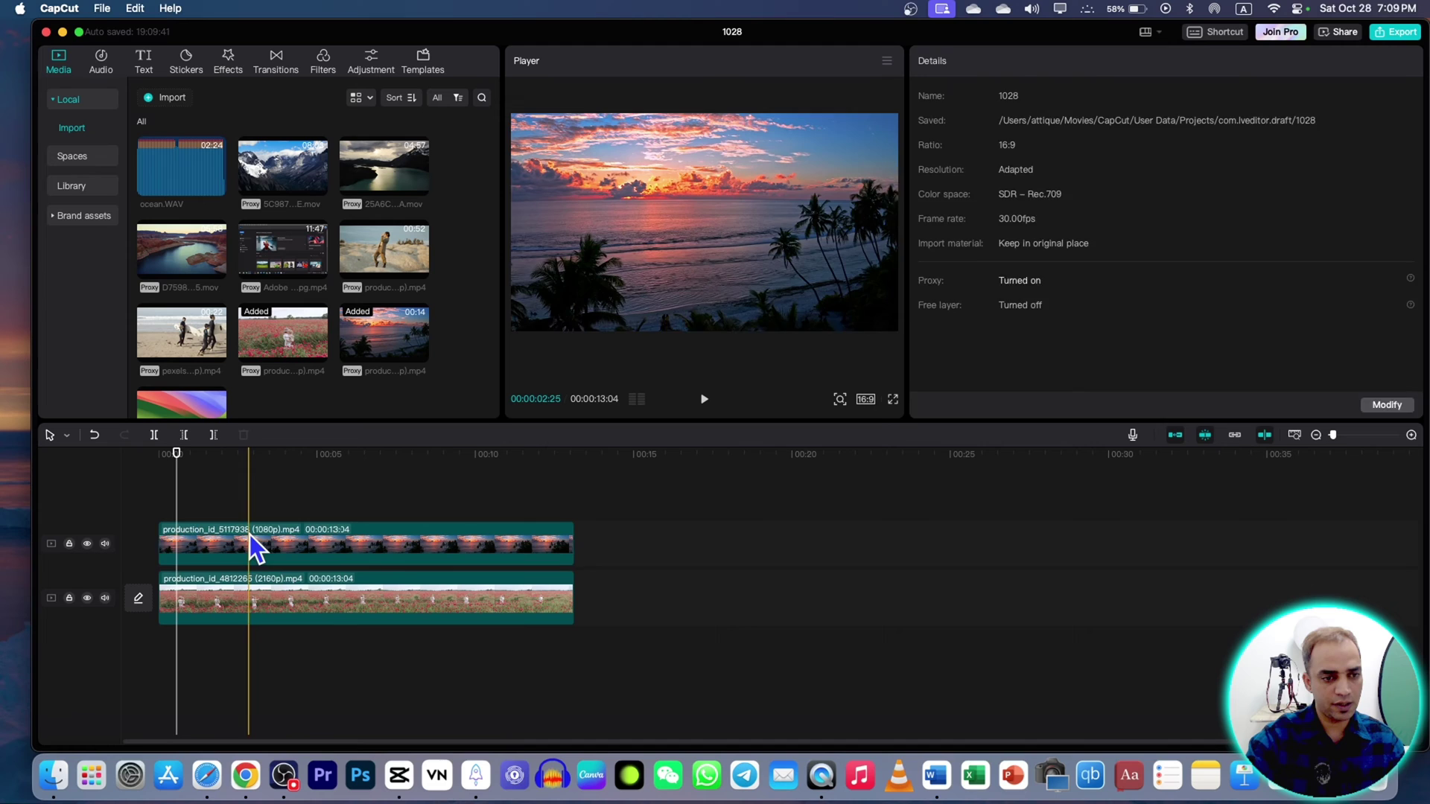
click(256, 546)
scroll(1032, 238, down, 5)
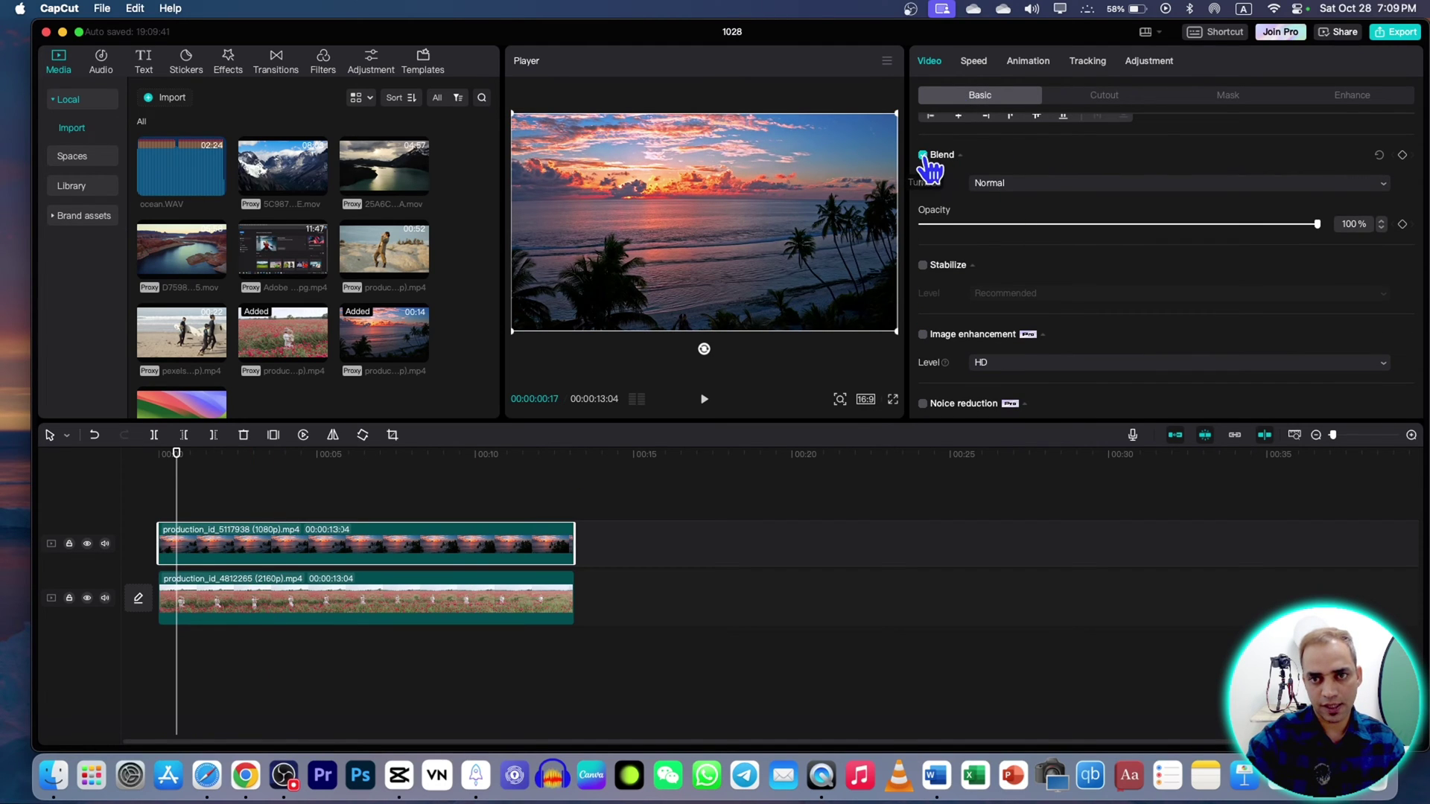
click(923, 155)
click(923, 155)
Step: Try the Color dodge and Color burn blend modes, settling on Multiply at 100% opacity
click(1011, 186)
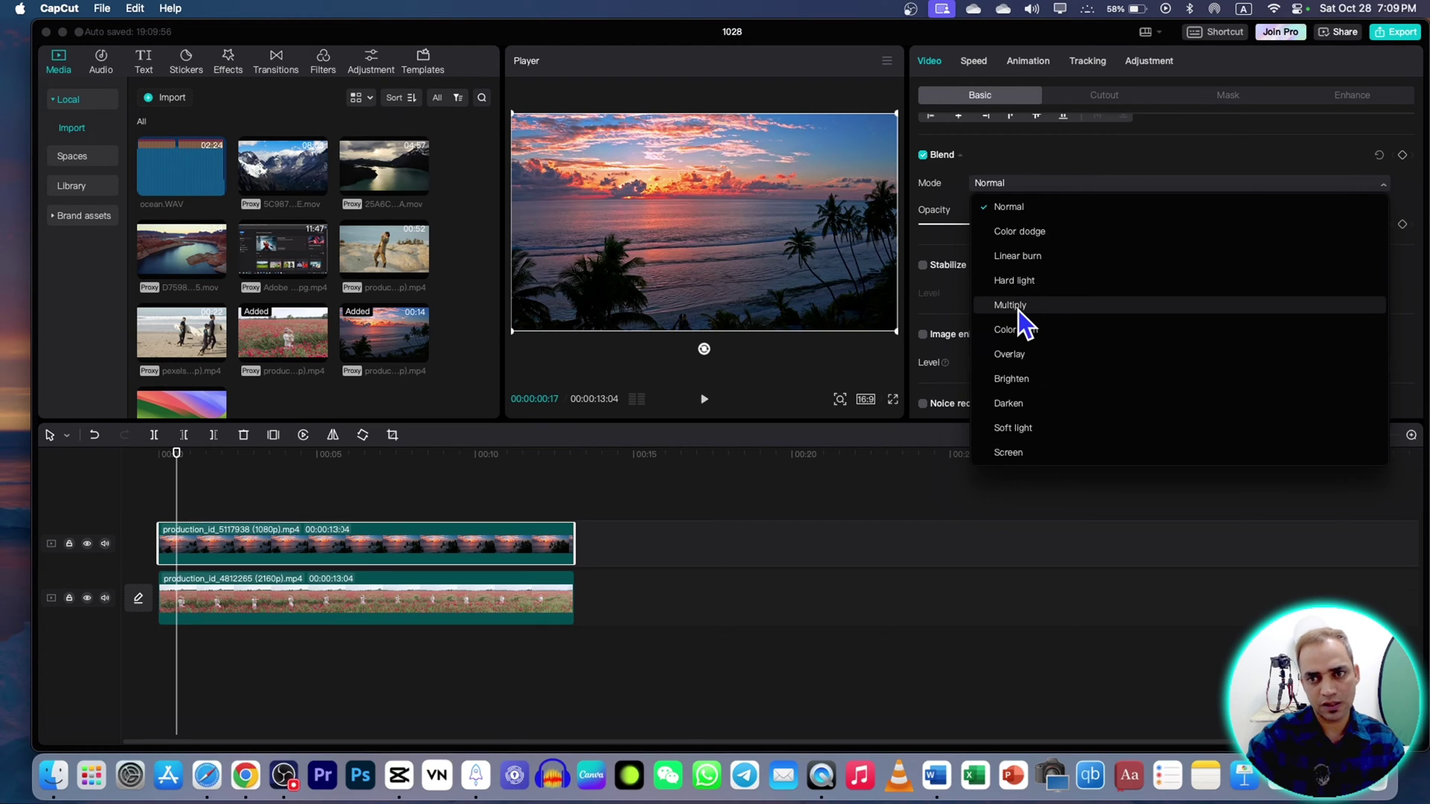
click(1023, 239)
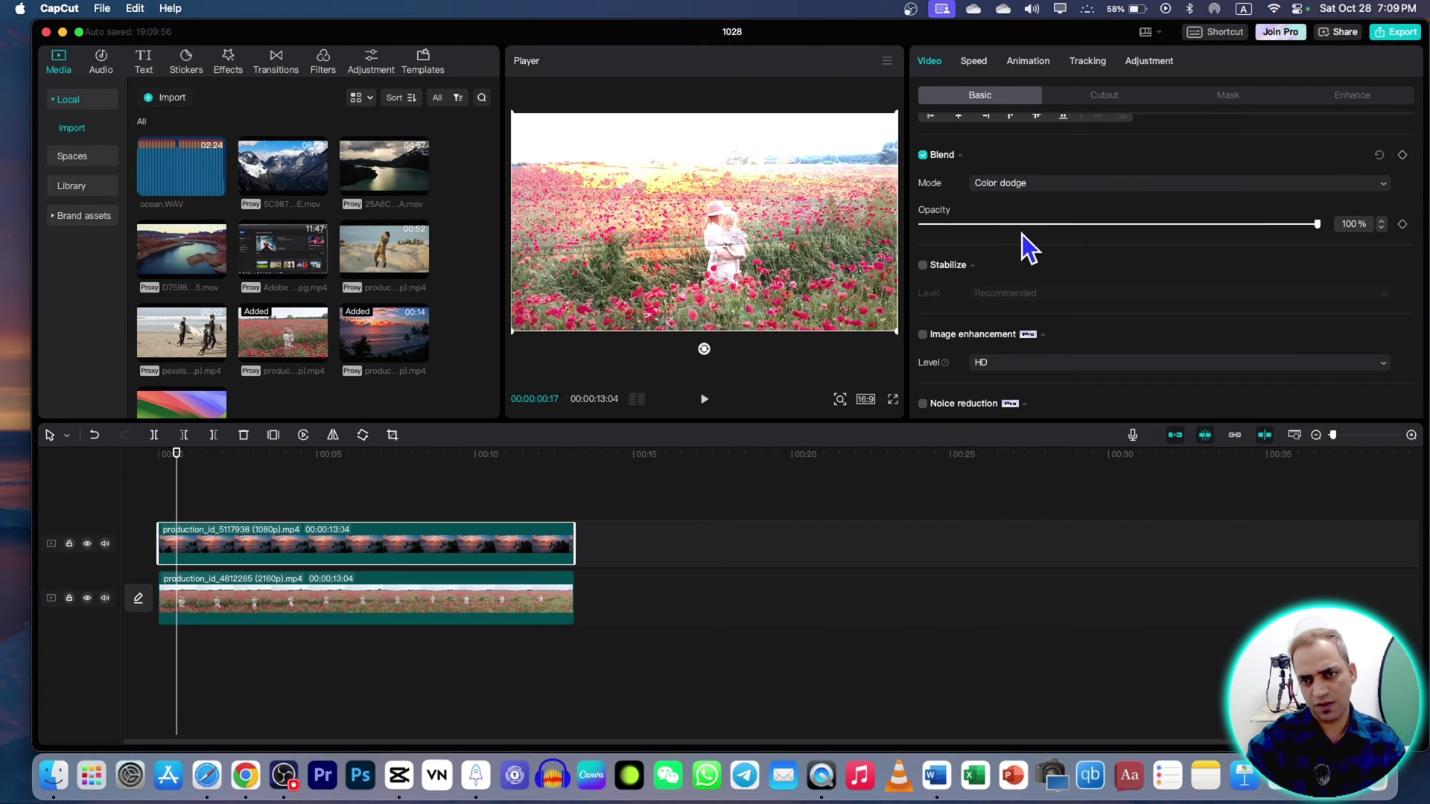
click(1014, 192)
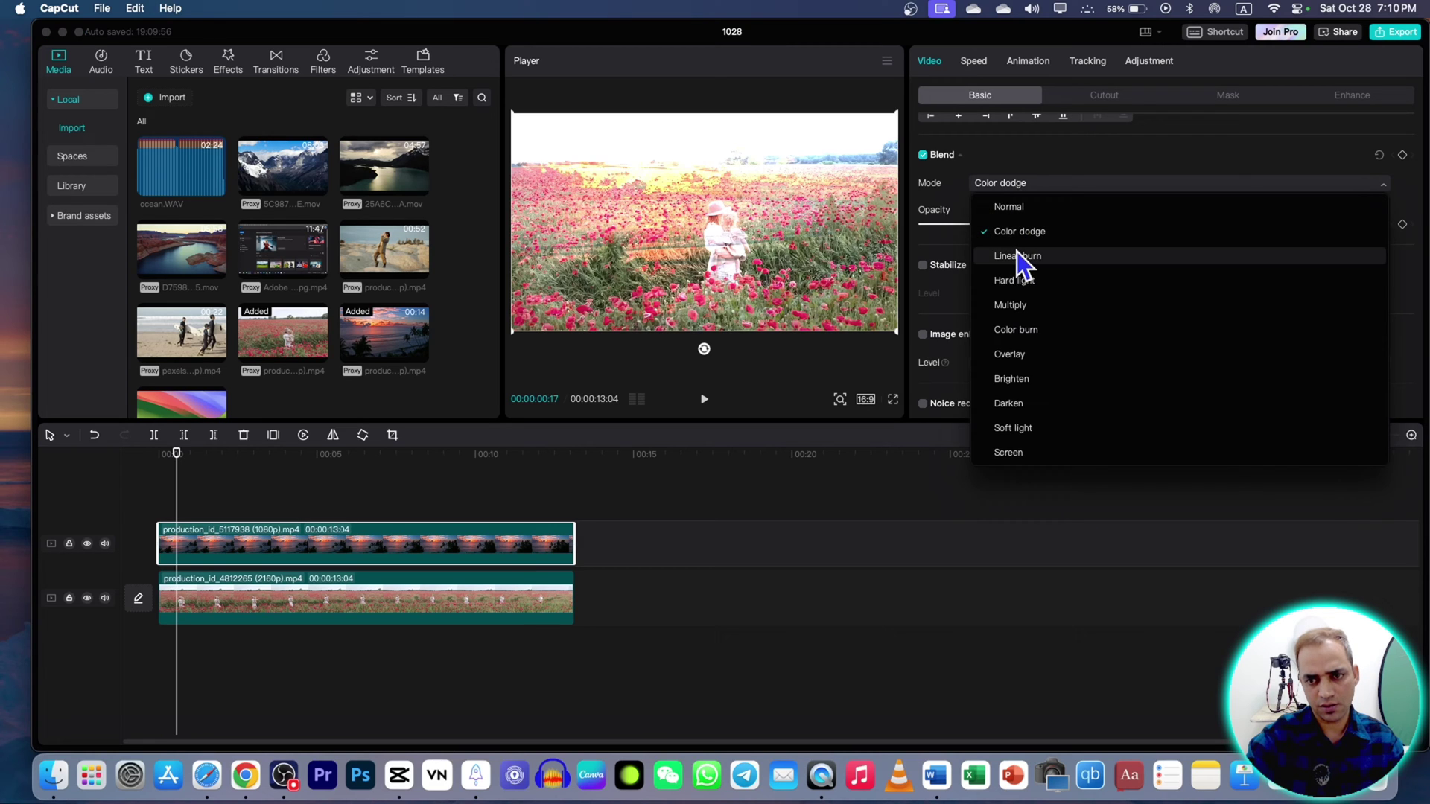
click(1013, 311)
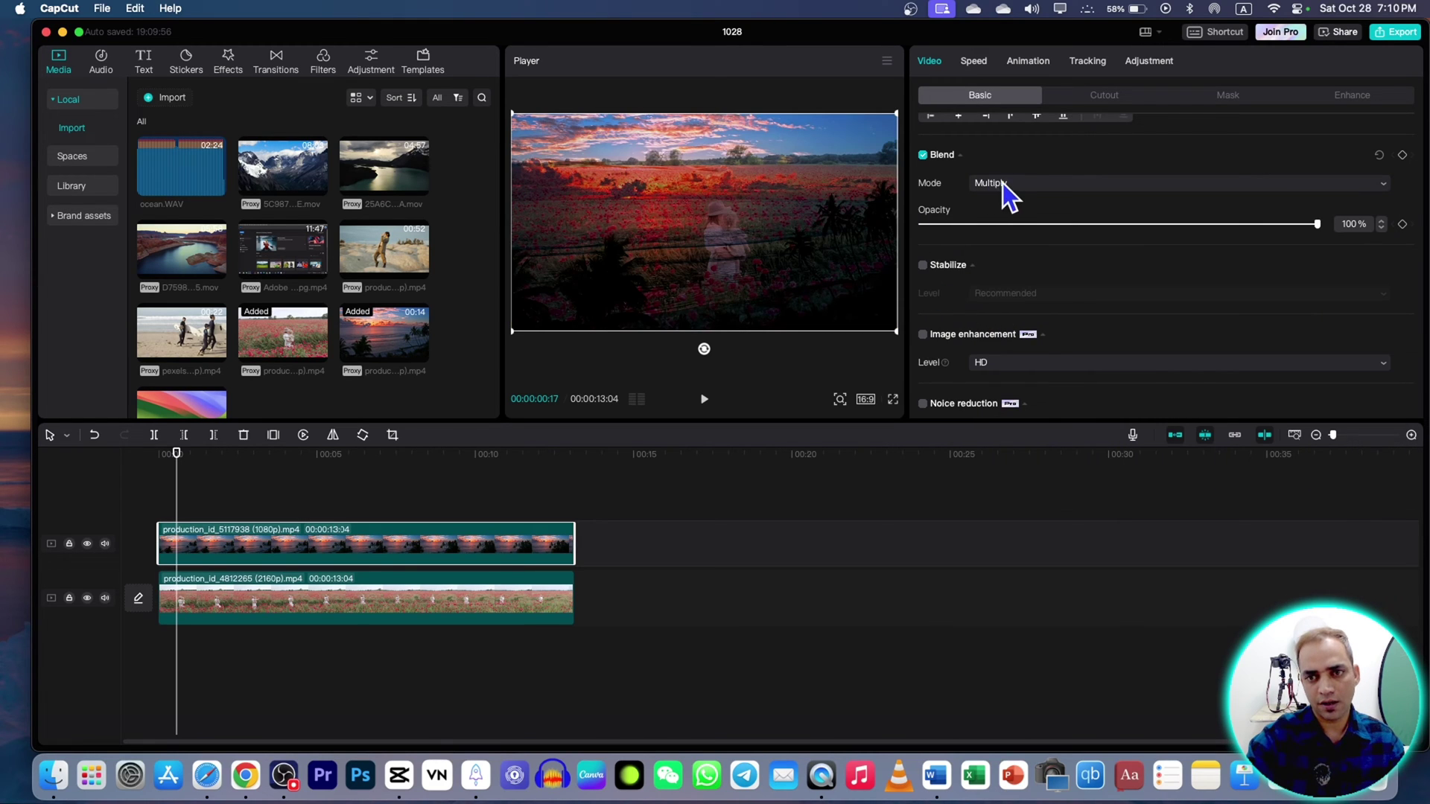
click(1006, 186)
click(1021, 329)
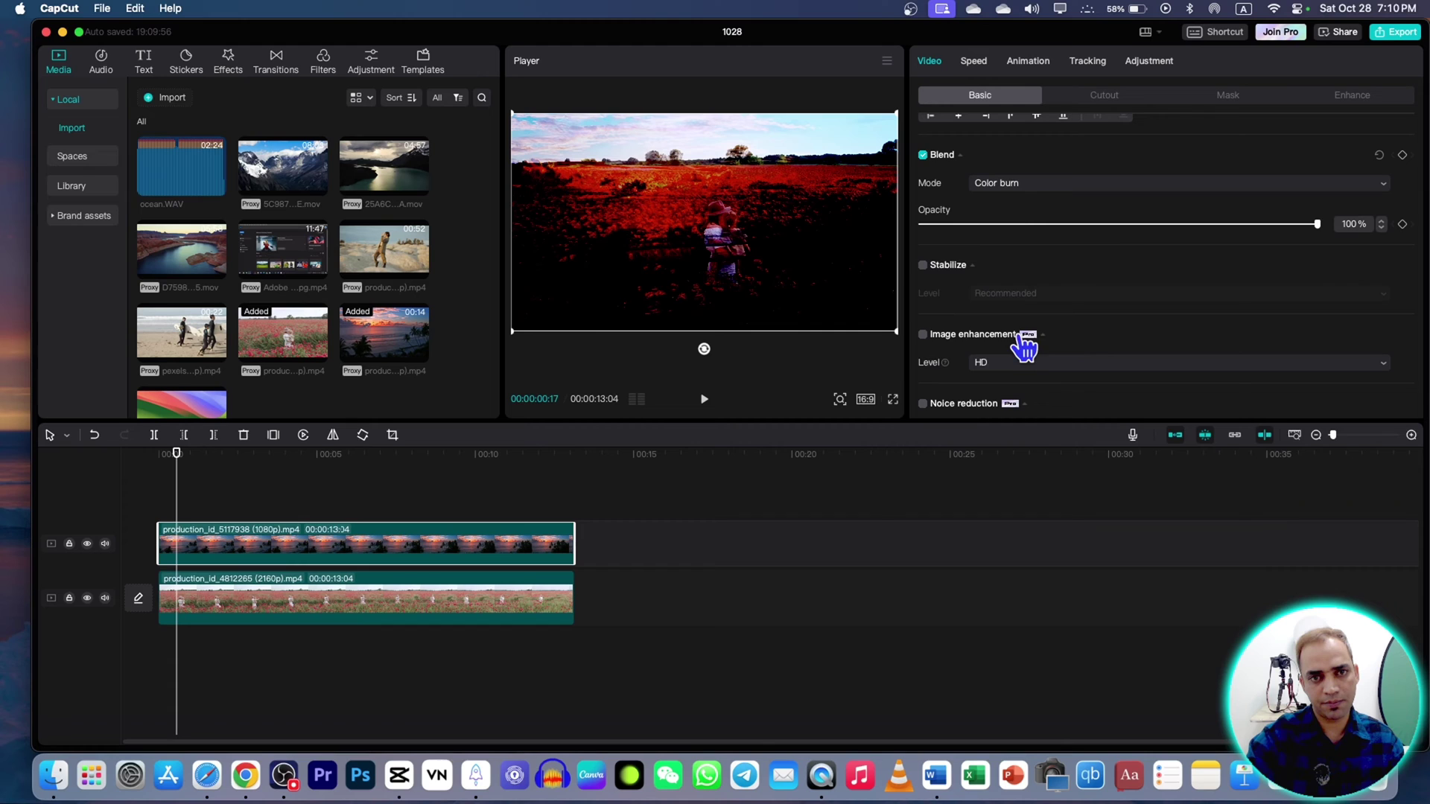
click(1001, 188)
click(1013, 313)
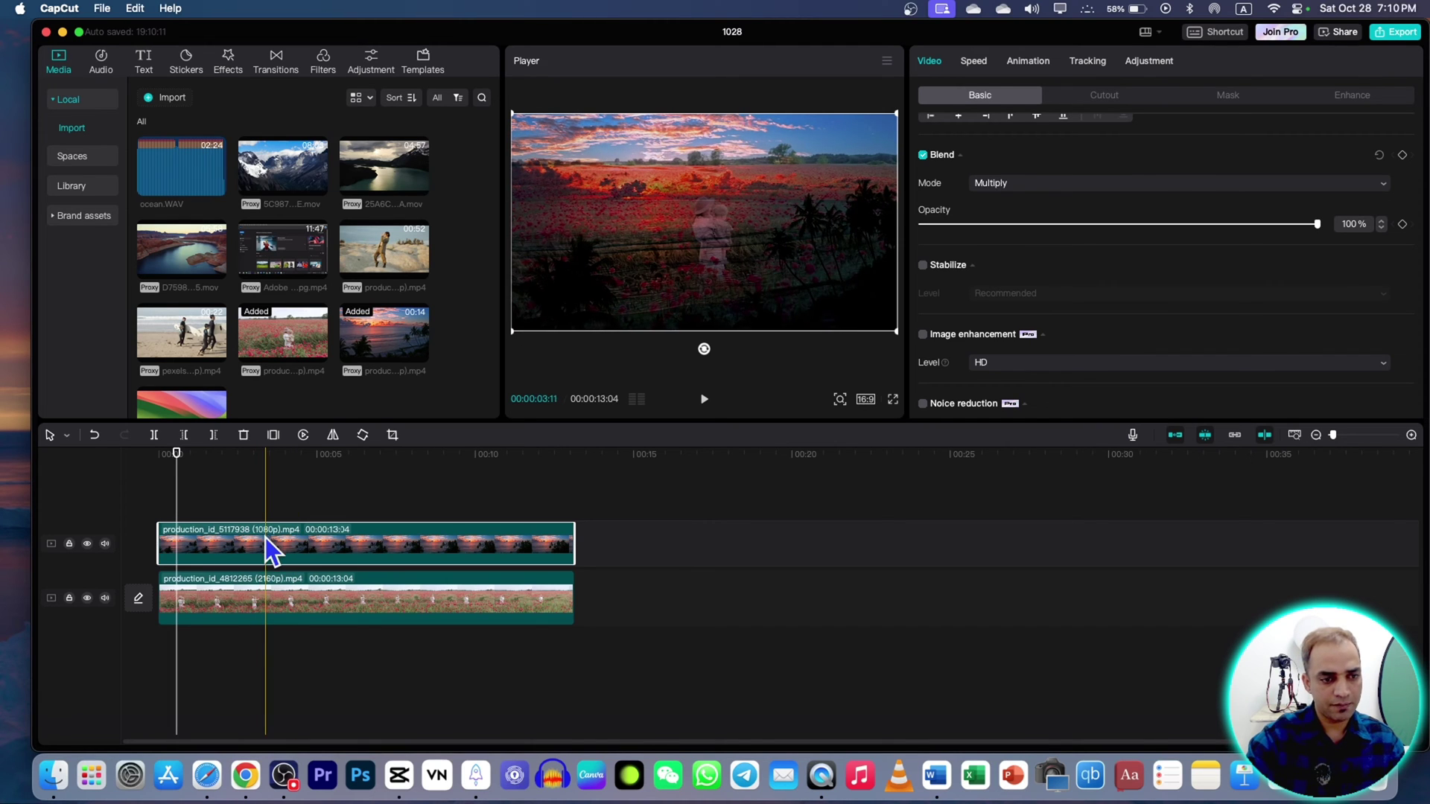
Step: Apply a Split mask to the sunset overlay and raise its line to the horizon
click(1225, 97)
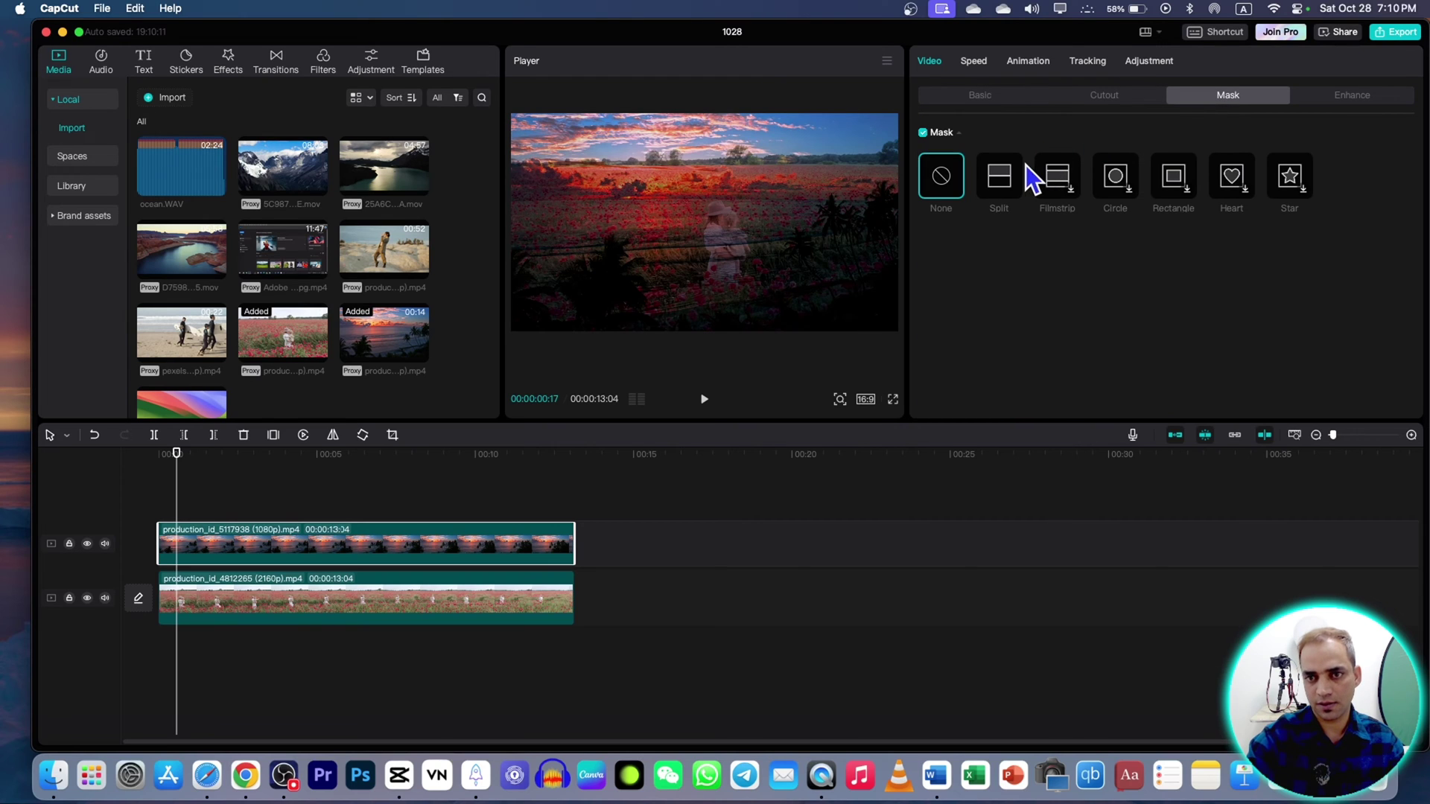
click(1010, 180)
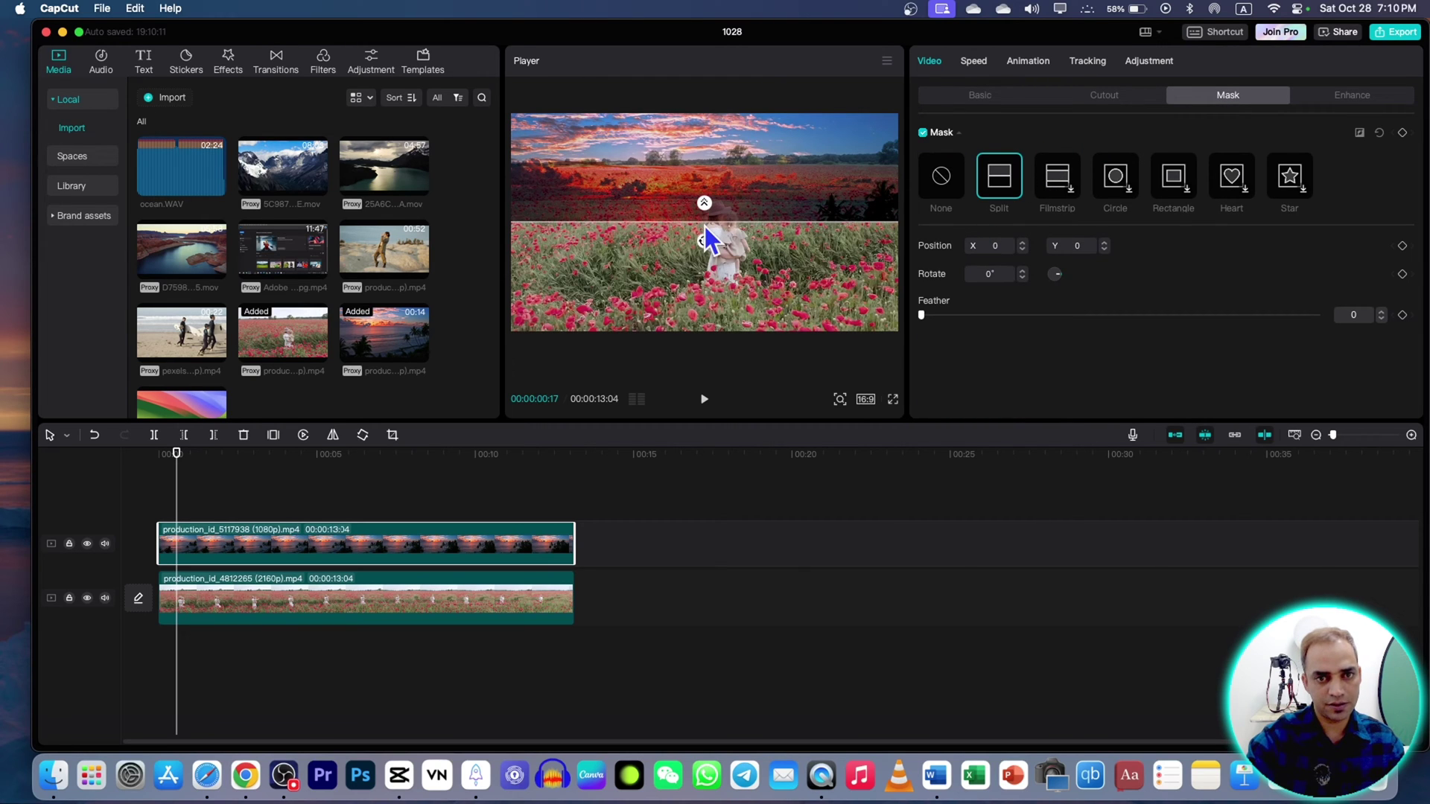
drag(705, 226, 712, 165)
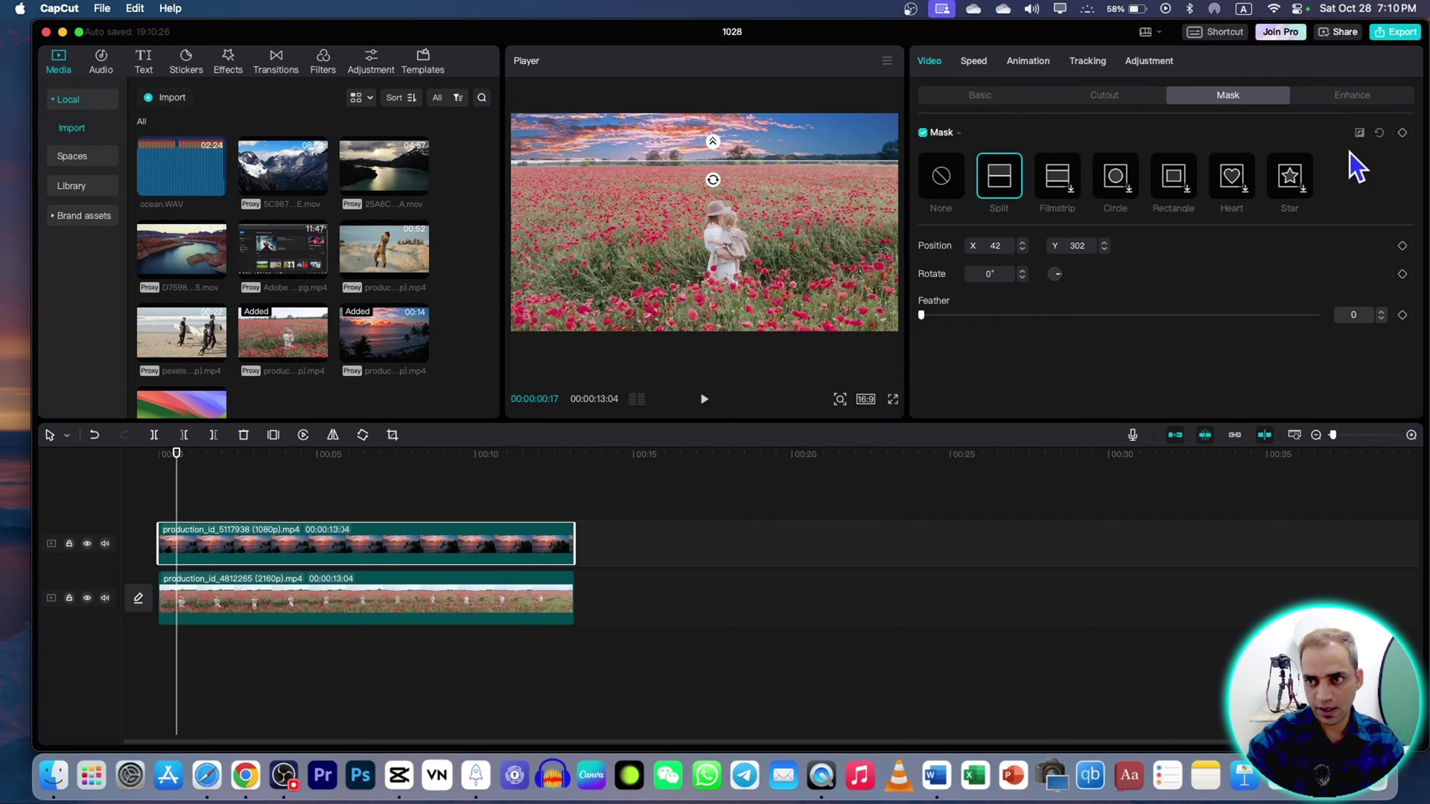
click(840, 400)
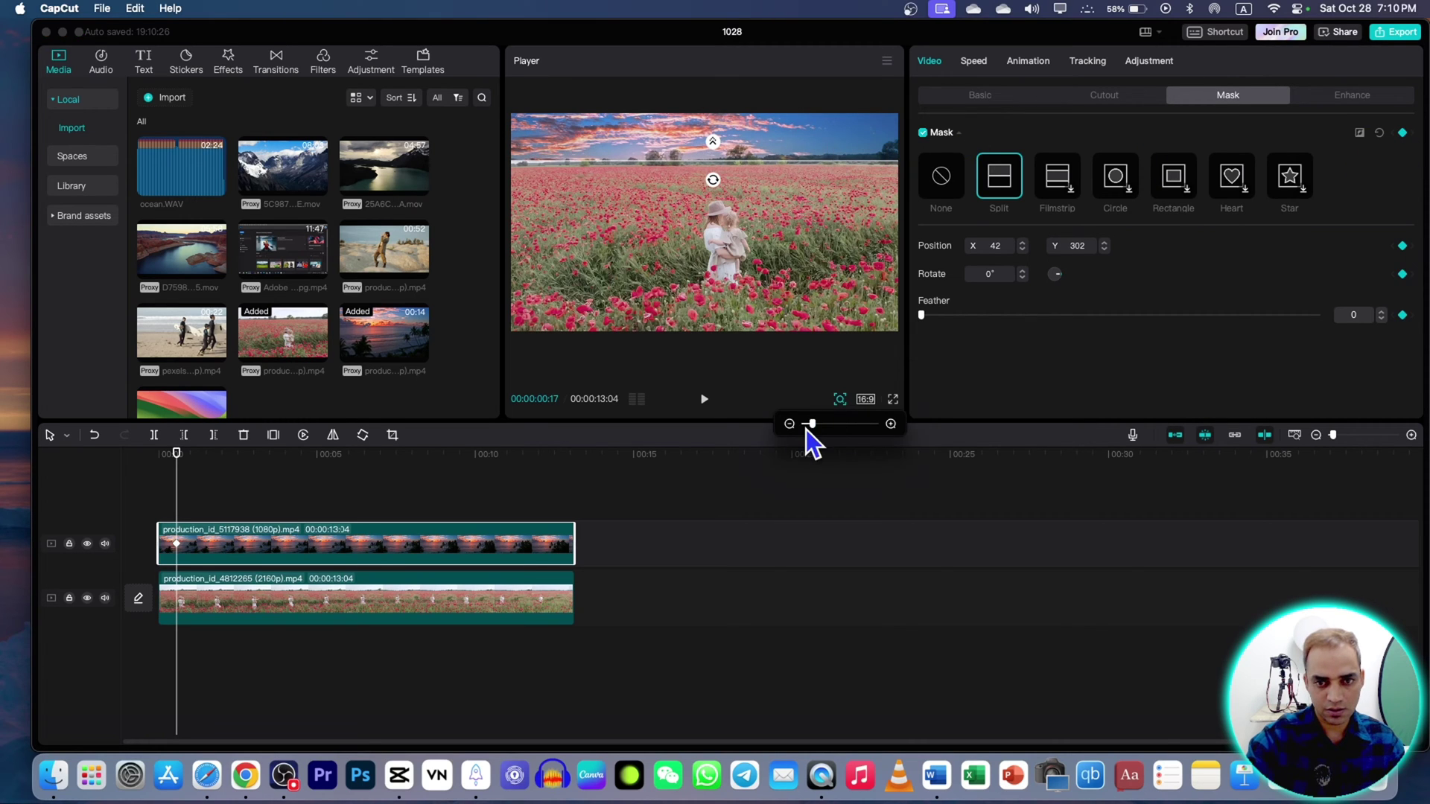
drag(806, 430, 824, 434)
mouse_move(719, 145)
mouse_down()
mouse_move(671, 118)
mouse_move(711, 146)
mouse_up()
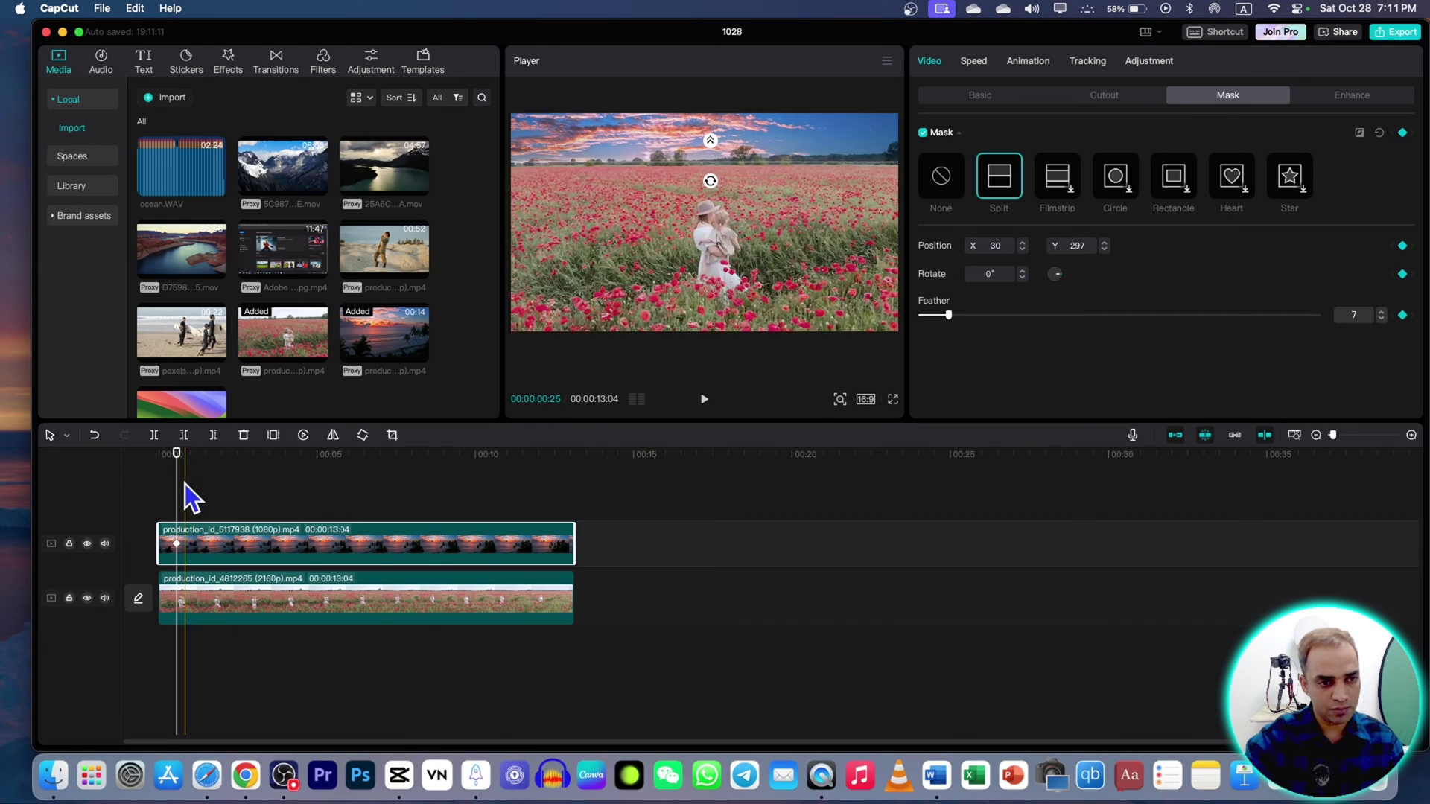
Step: At about four seconds, increase the mask feather to 7 with a keyframe, then return to the start
drag(180, 497, 311, 517)
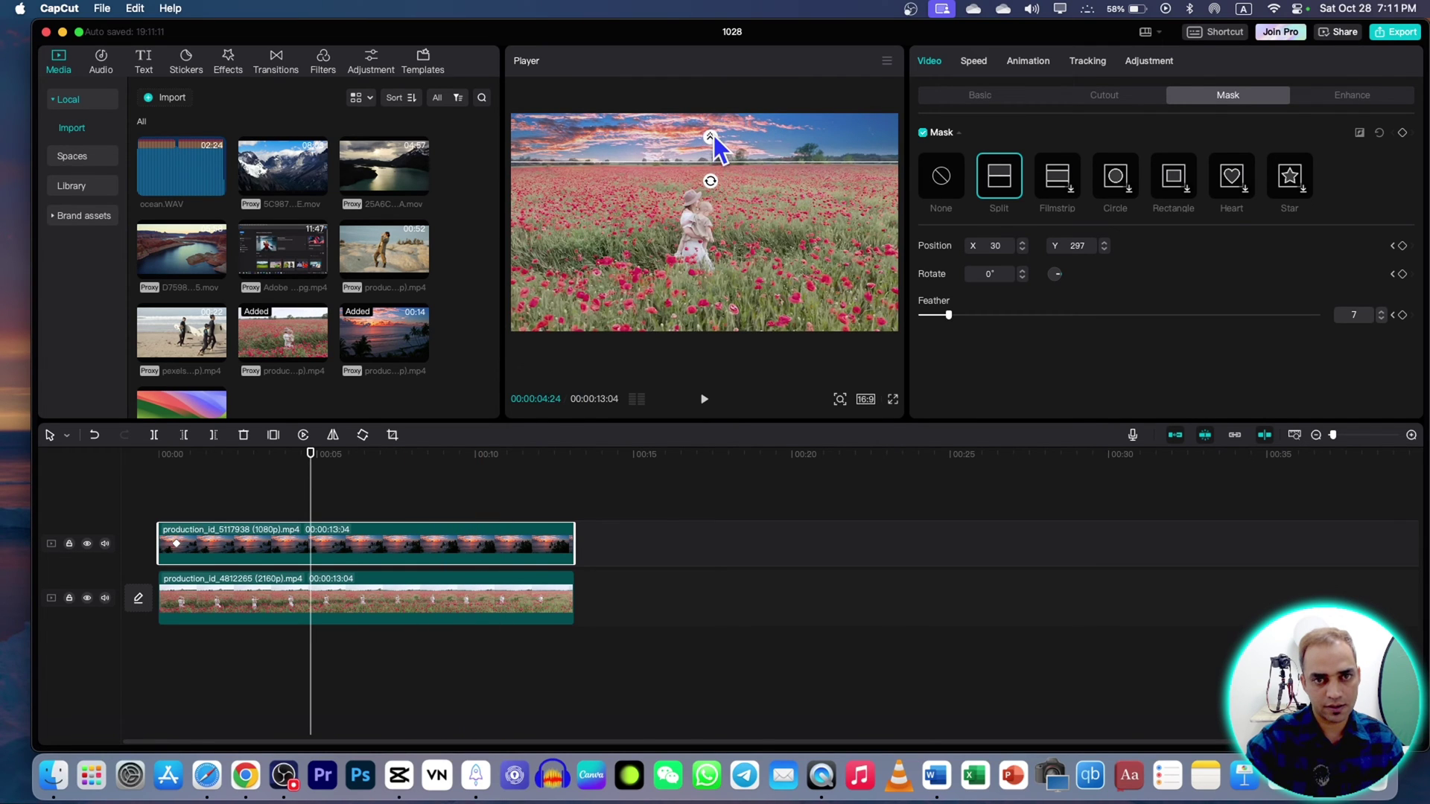
drag(713, 136, 672, 176)
click(530, 486)
drag(530, 486, 121, 501)
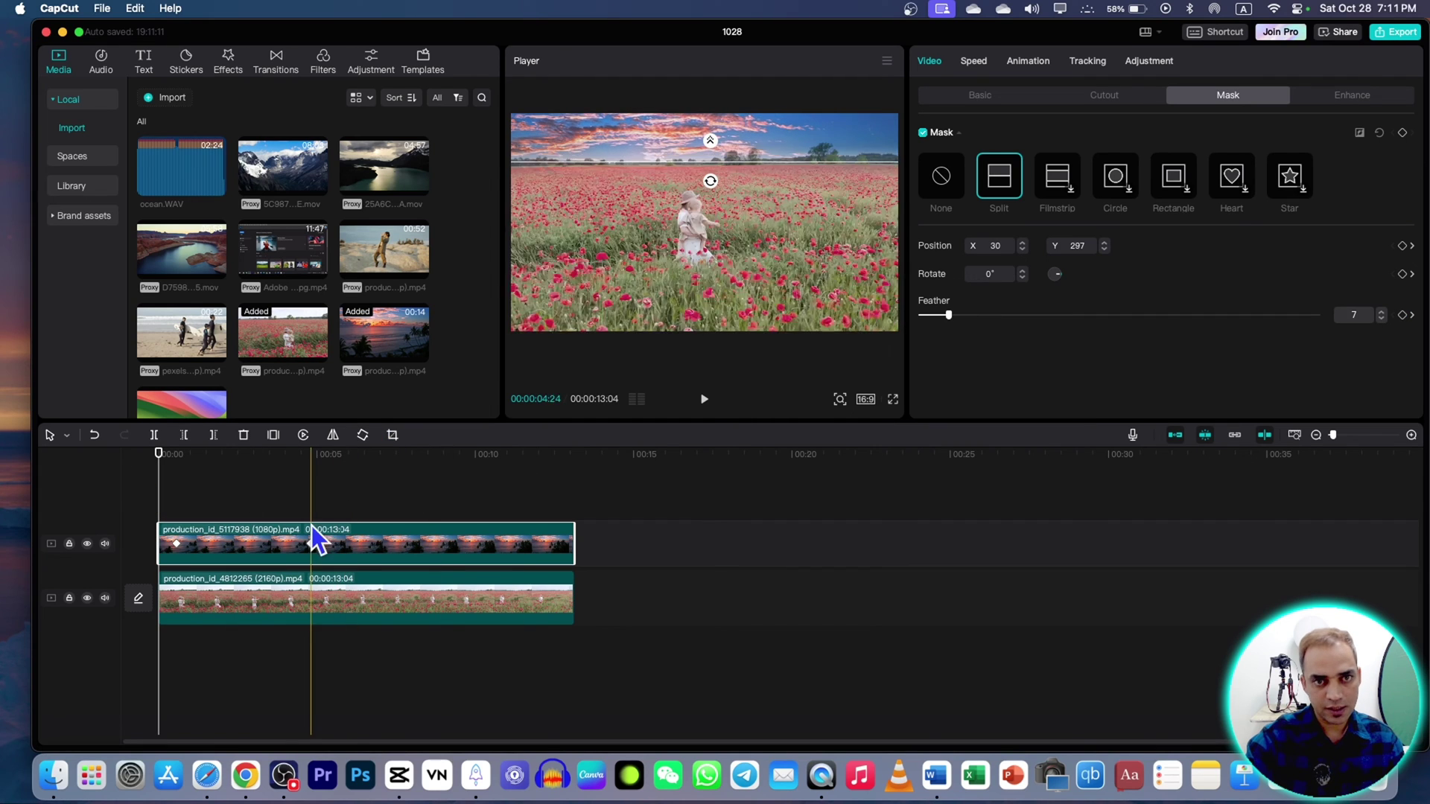
Step: Near the 12-second mark, keyframe the sky overlay at 129% scale and X position 394
click(972, 100)
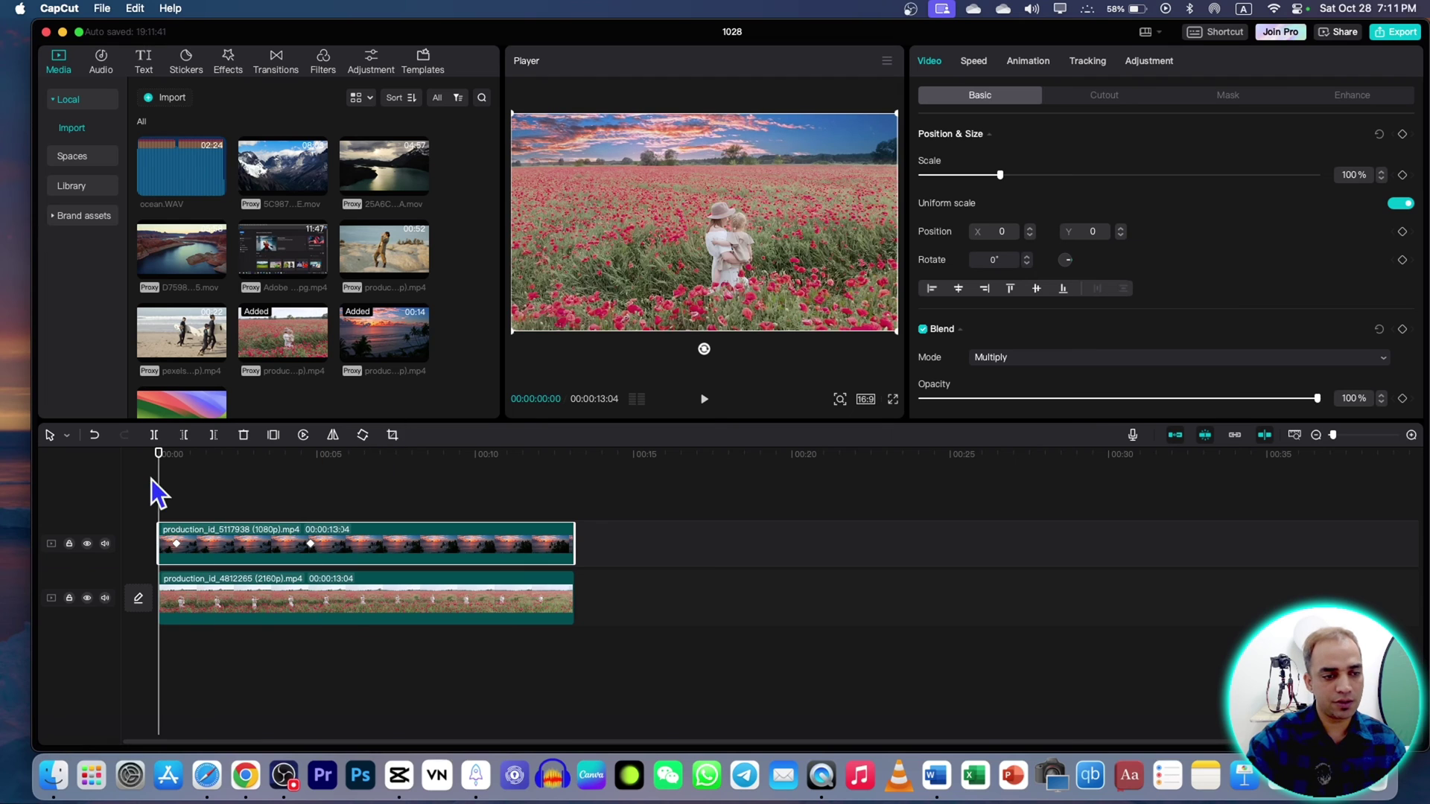
drag(158, 495, 169, 495)
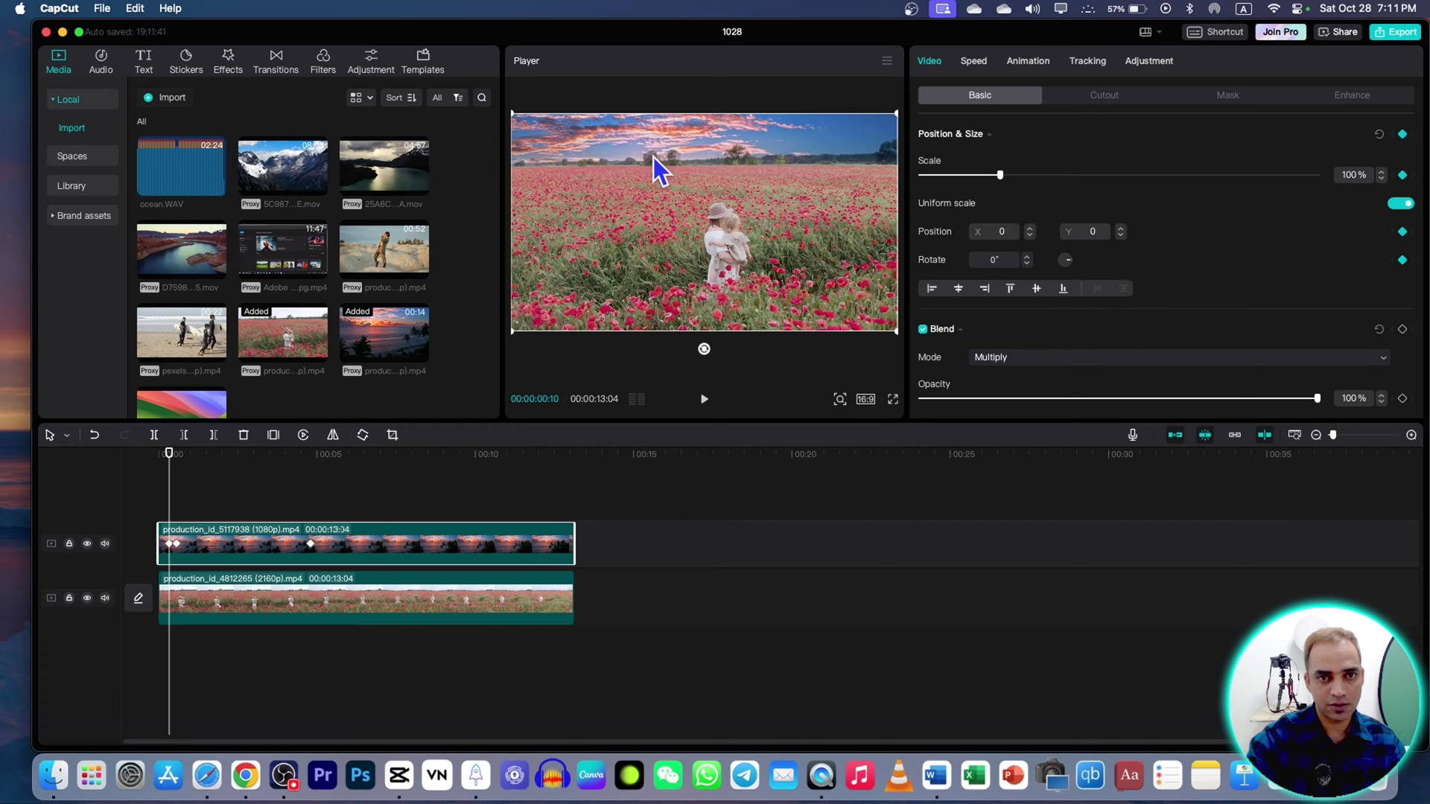
drag(169, 501, 469, 492)
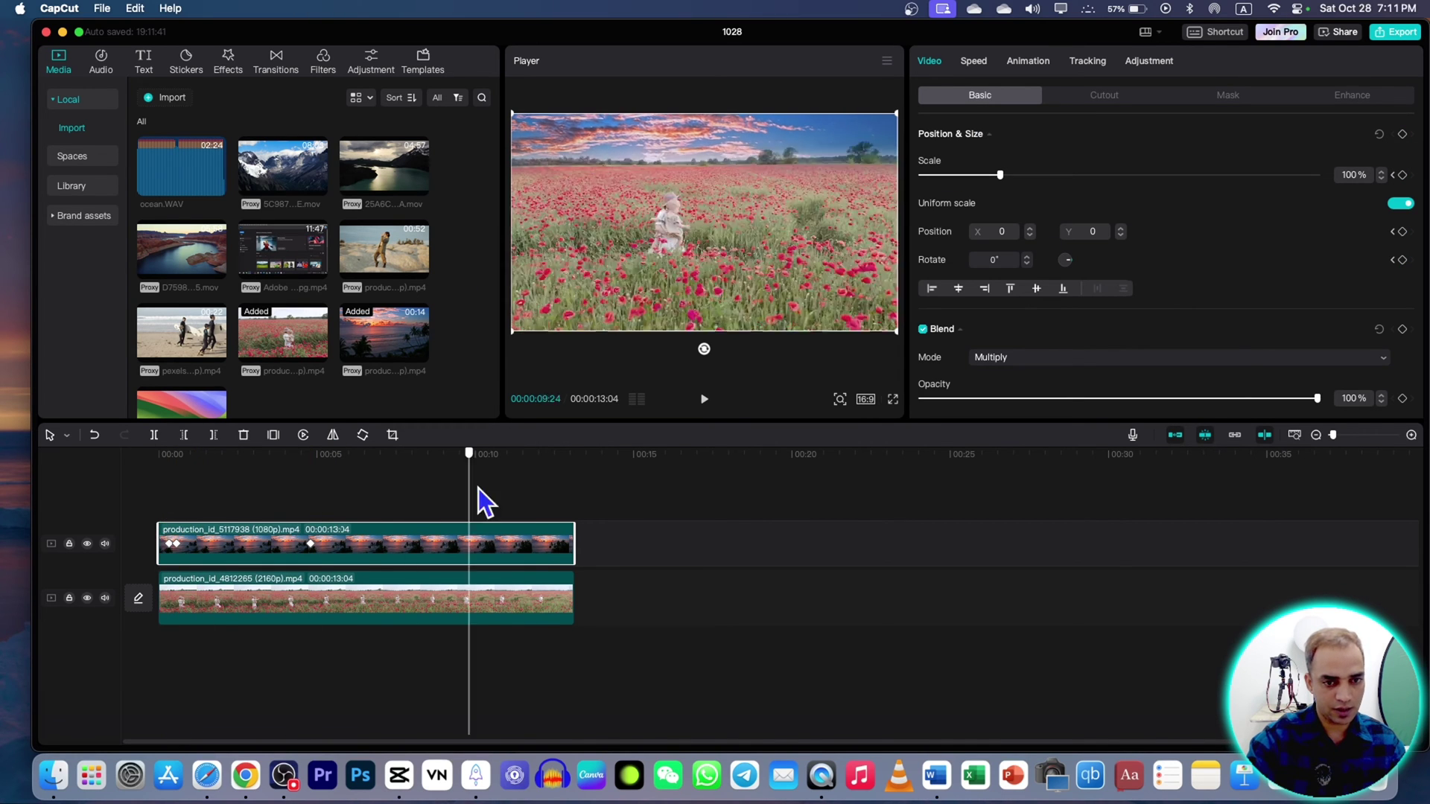
click(547, 452)
drag(895, 114, 937, 89)
drag(700, 126, 775, 141)
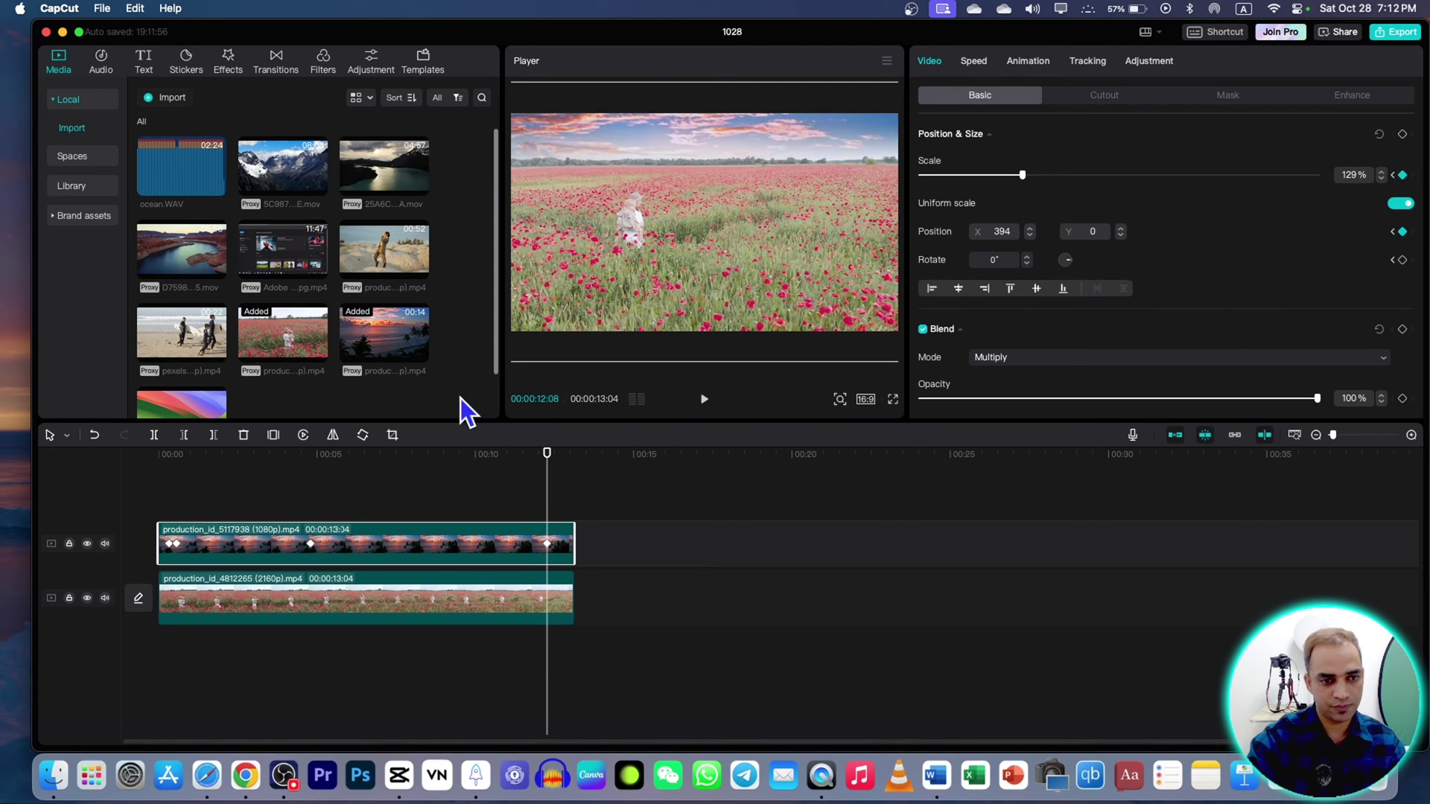
Step: Play back the animated sky from the start, then return the playhead to the beginning
click(154, 490)
key(space)
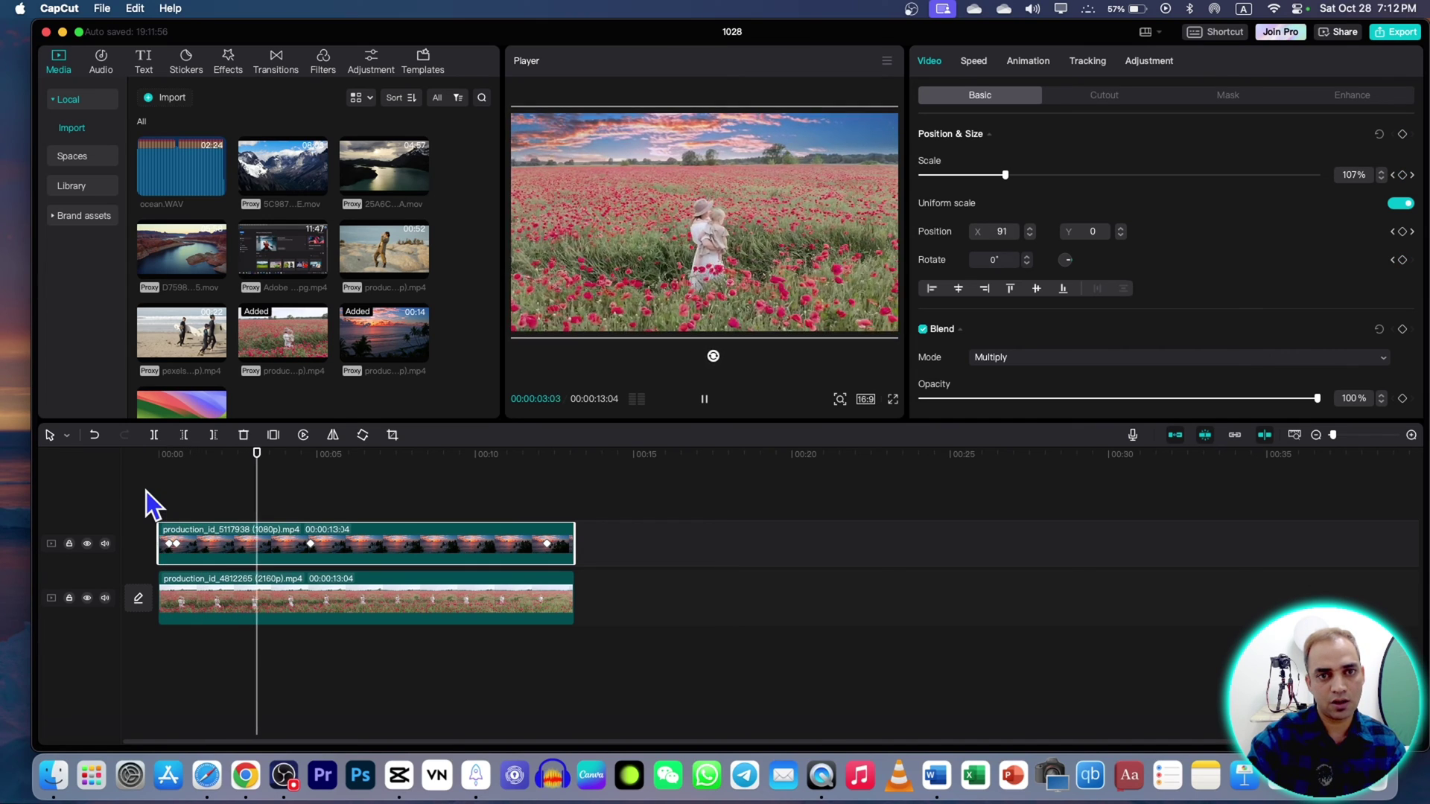
key(space)
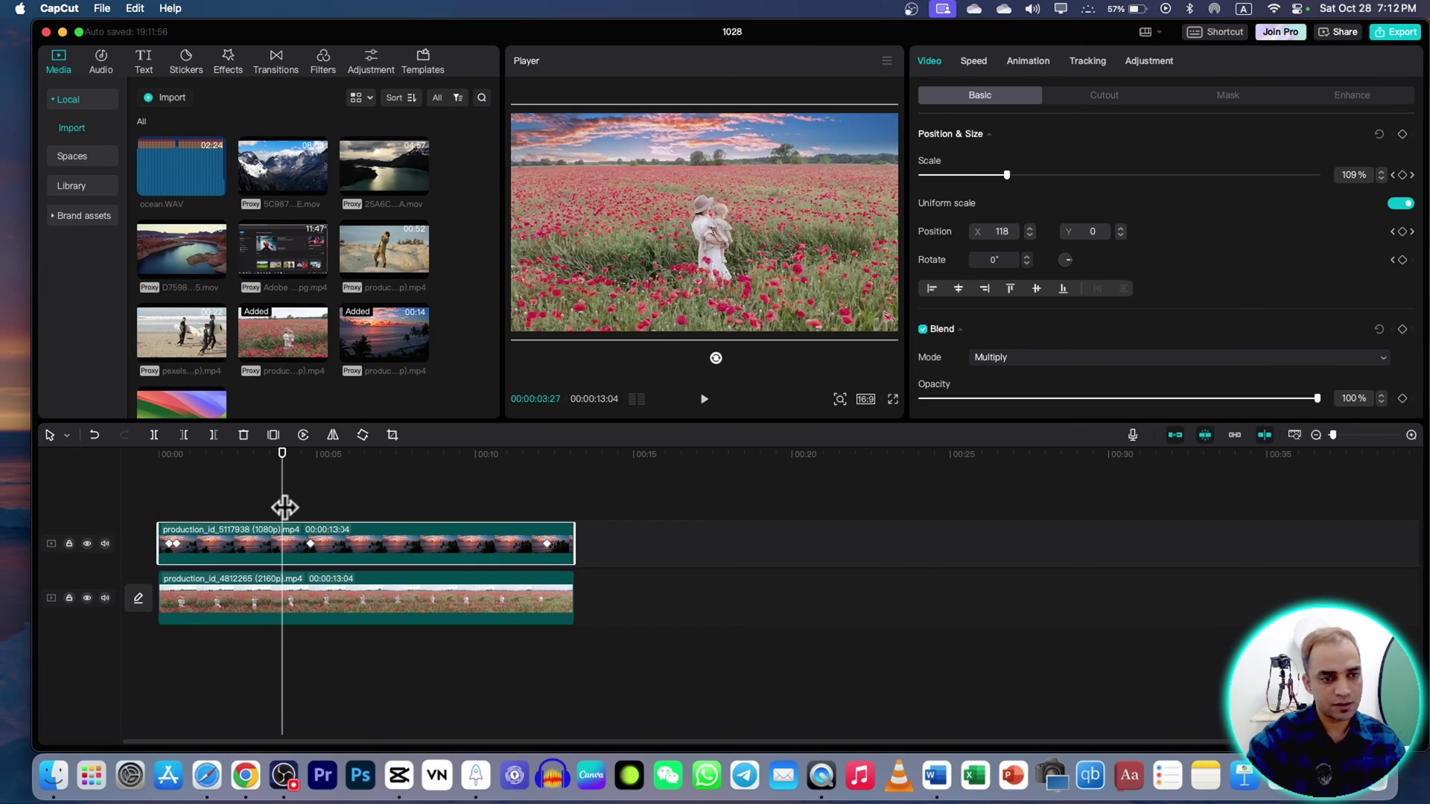
click(158, 506)
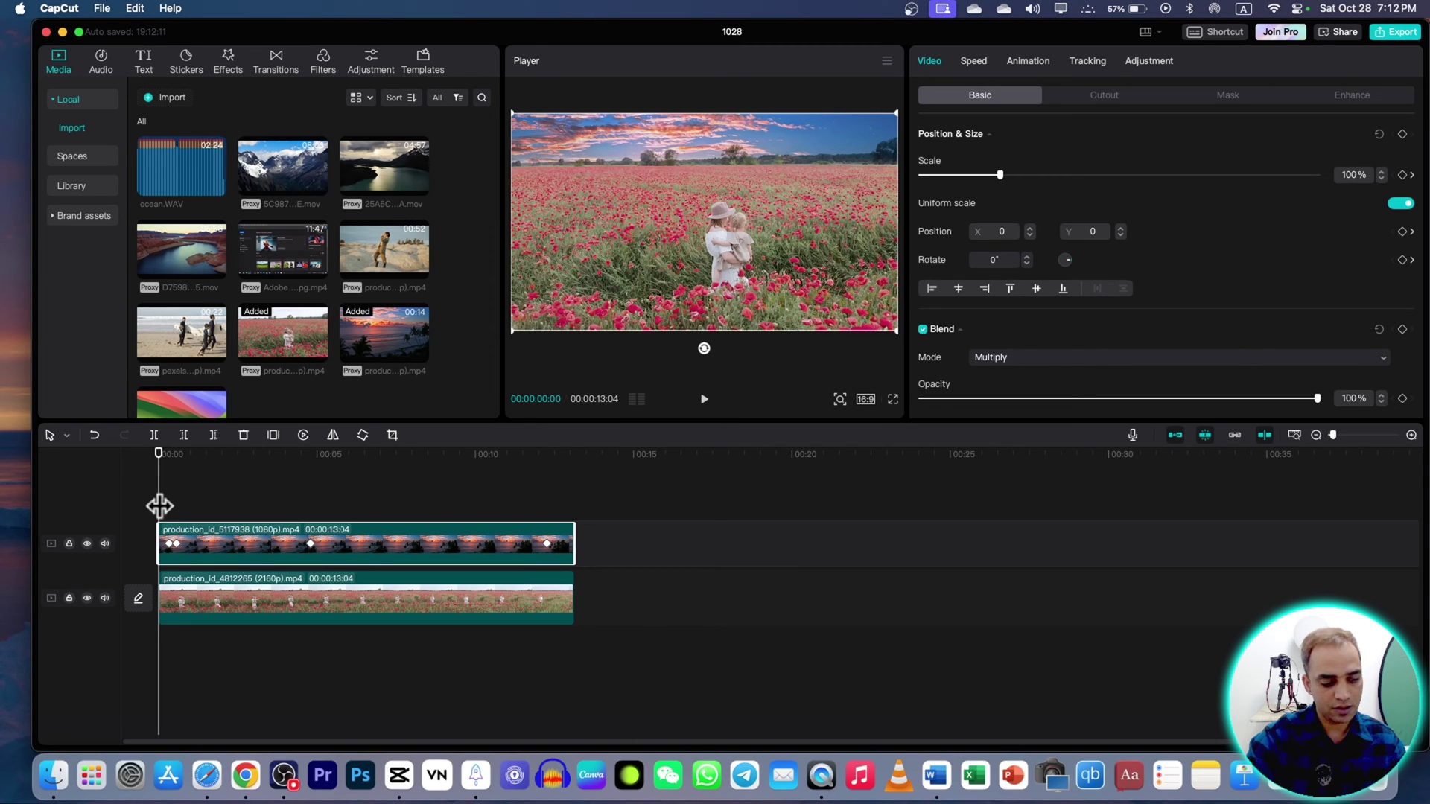
Step: Download the Lightning effect from Effects > Nature and add two Lightning clips to the timeline
click(228, 60)
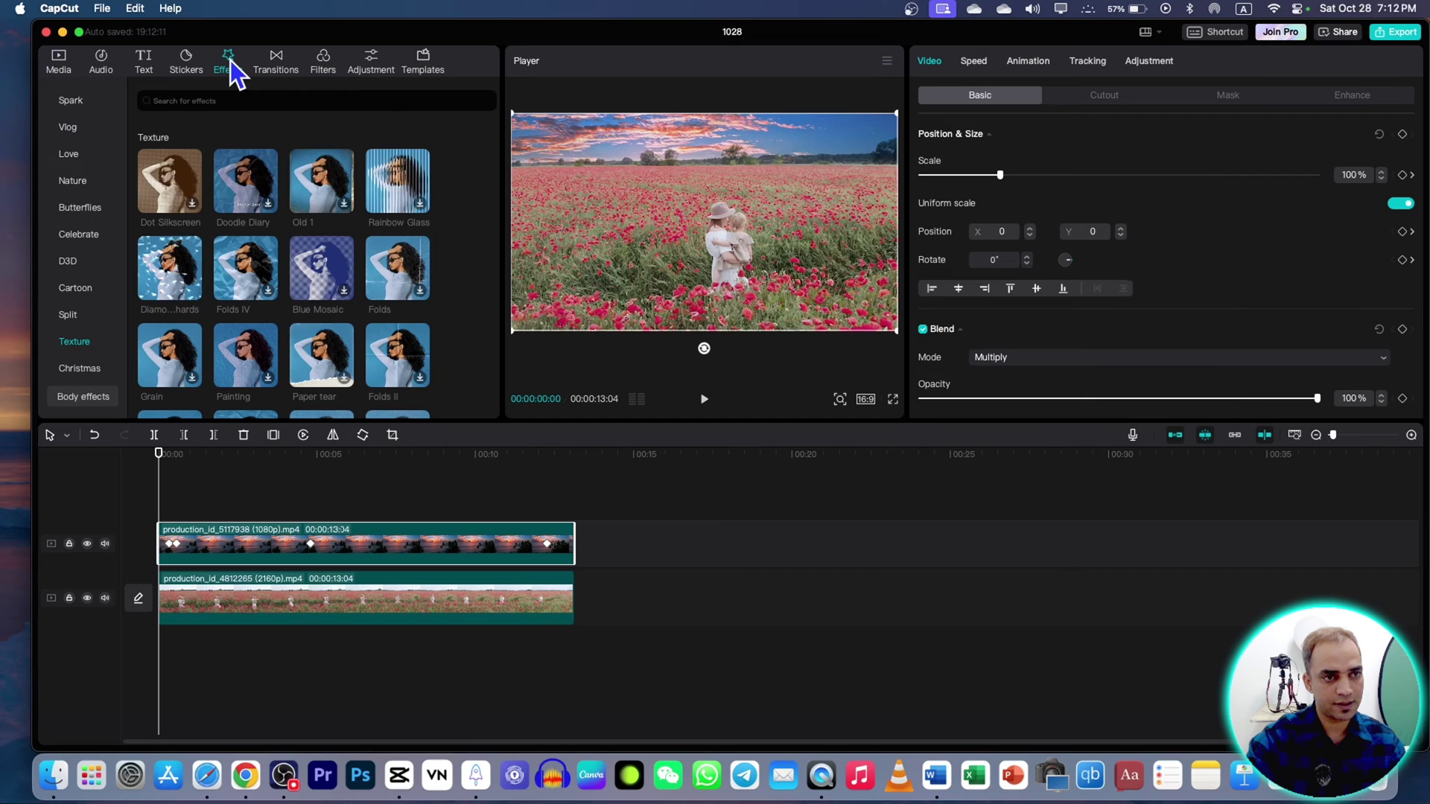
click(69, 182)
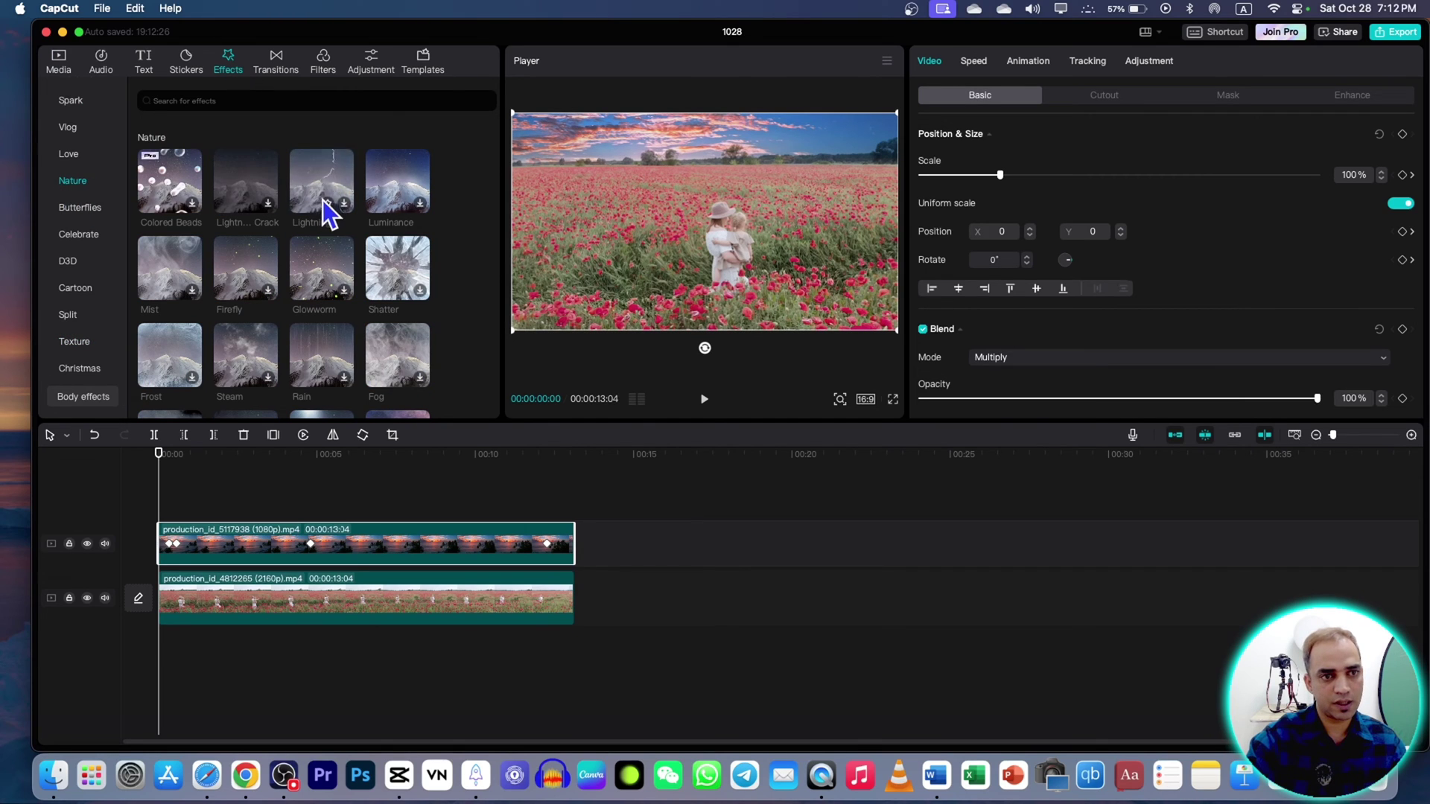
click(346, 211)
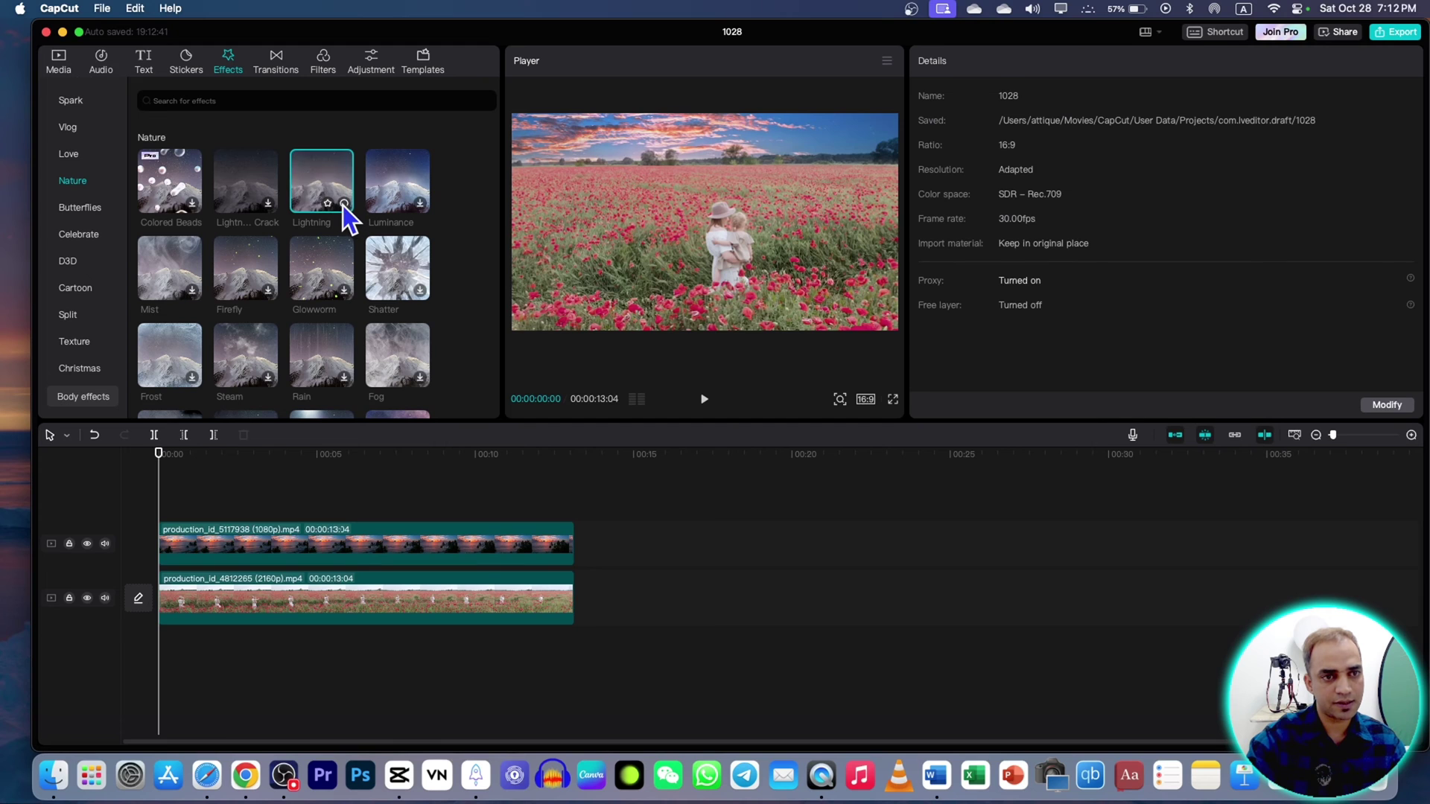
click(344, 204)
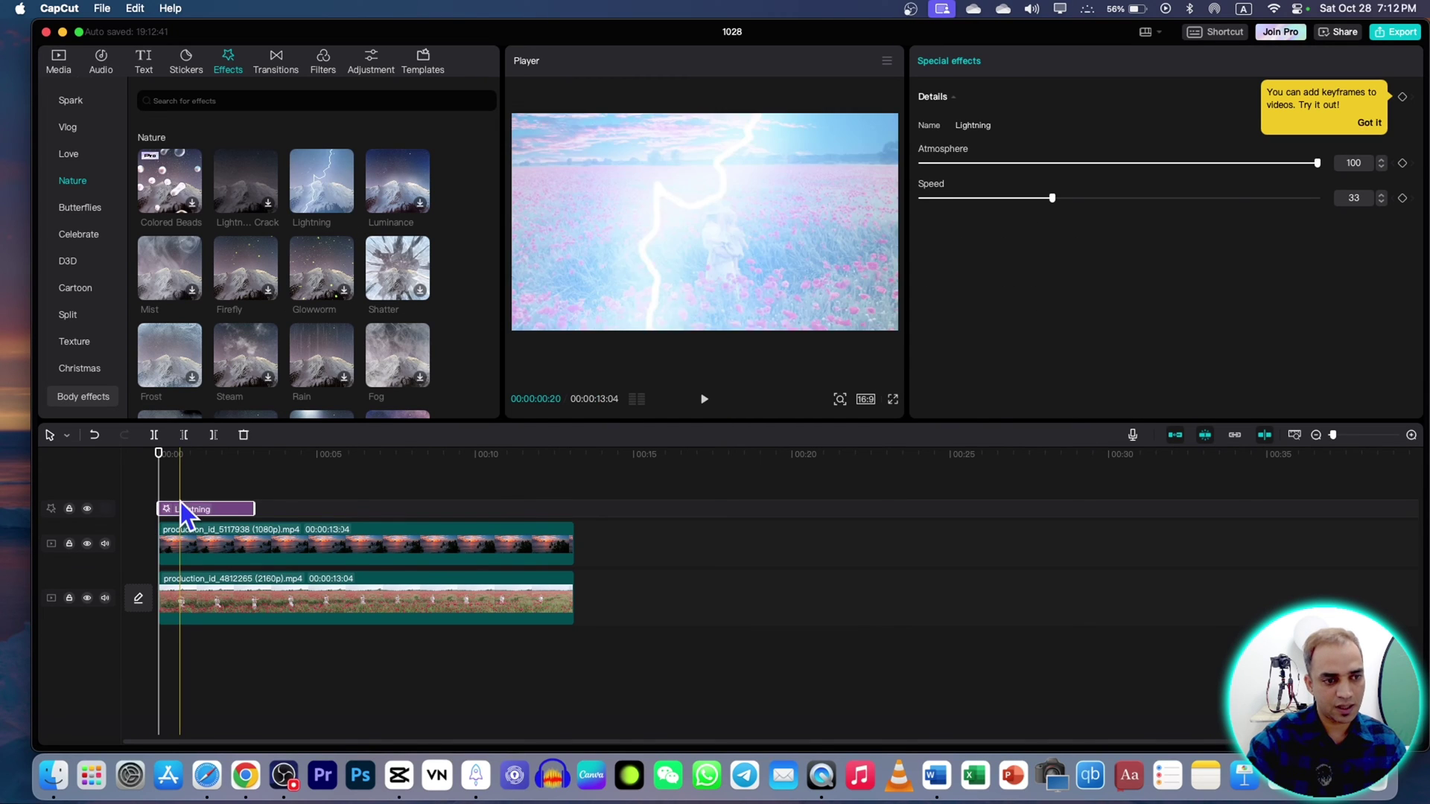
drag(320, 197, 210, 502)
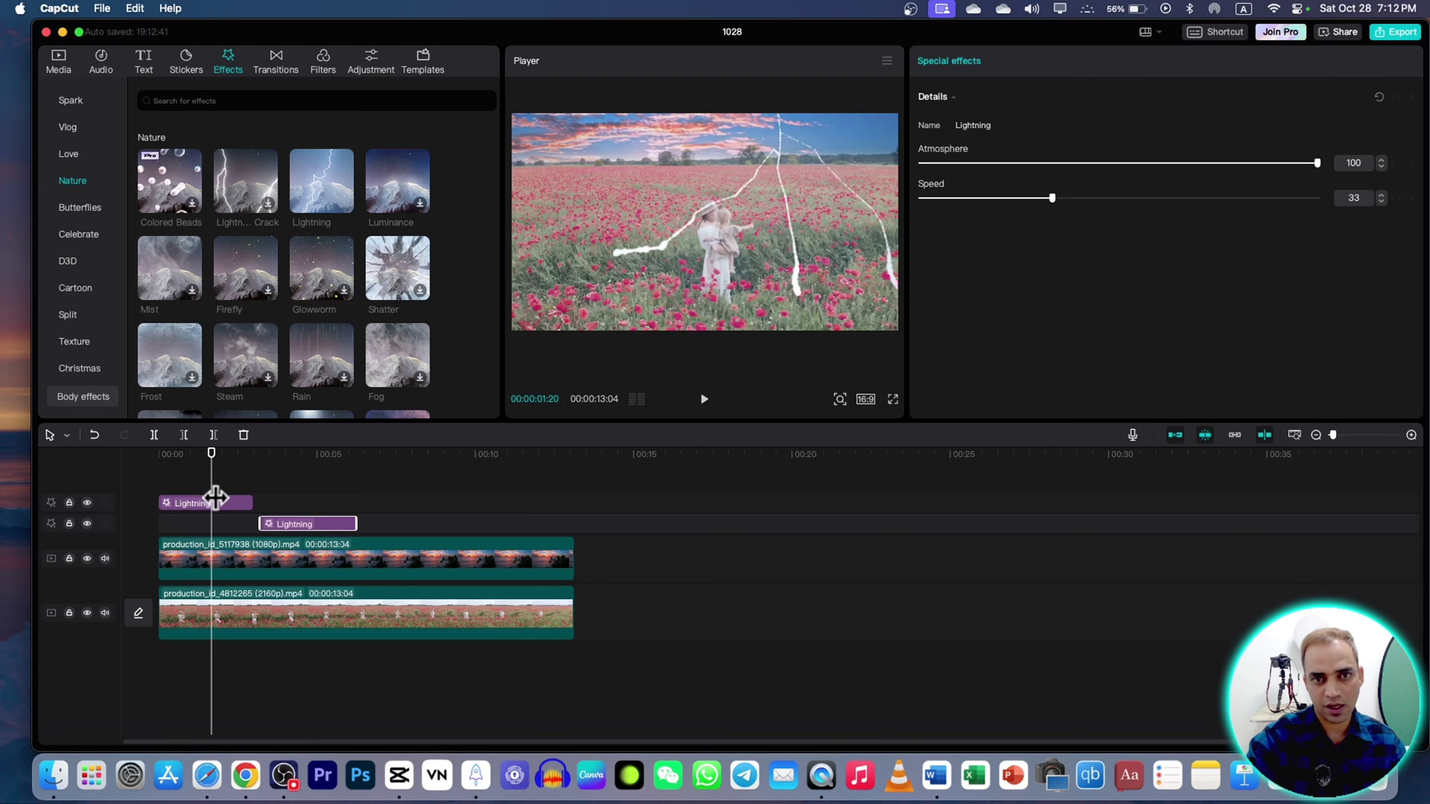
Step: Delete the second Lightning clip and select the remaining one
click(316, 555)
click(312, 528)
key(Delete)
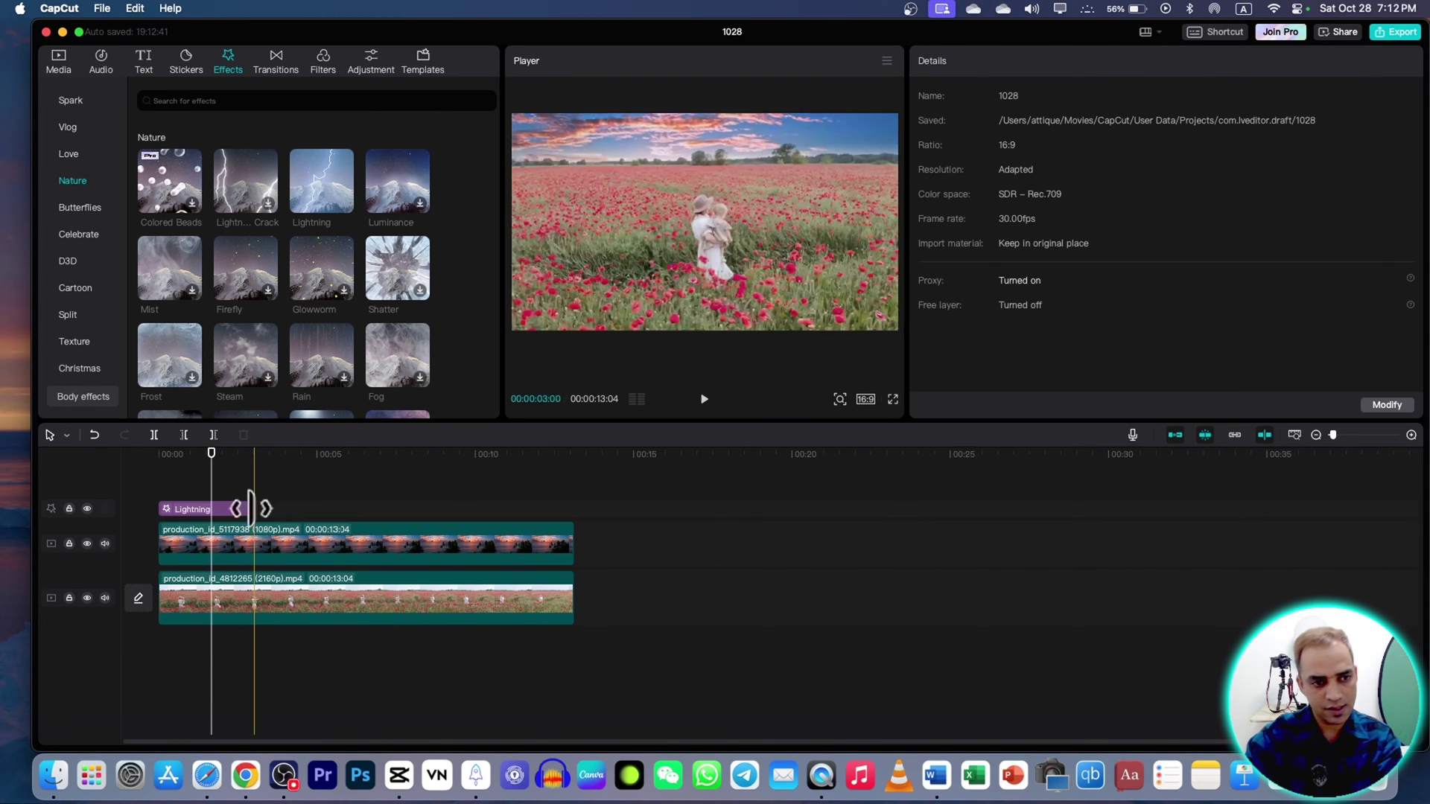
click(225, 505)
Step: Remove the leftover Lightning clip and attach Glowworm to the sky clip with Atmosphere 59, Speed 30
key(Delete)
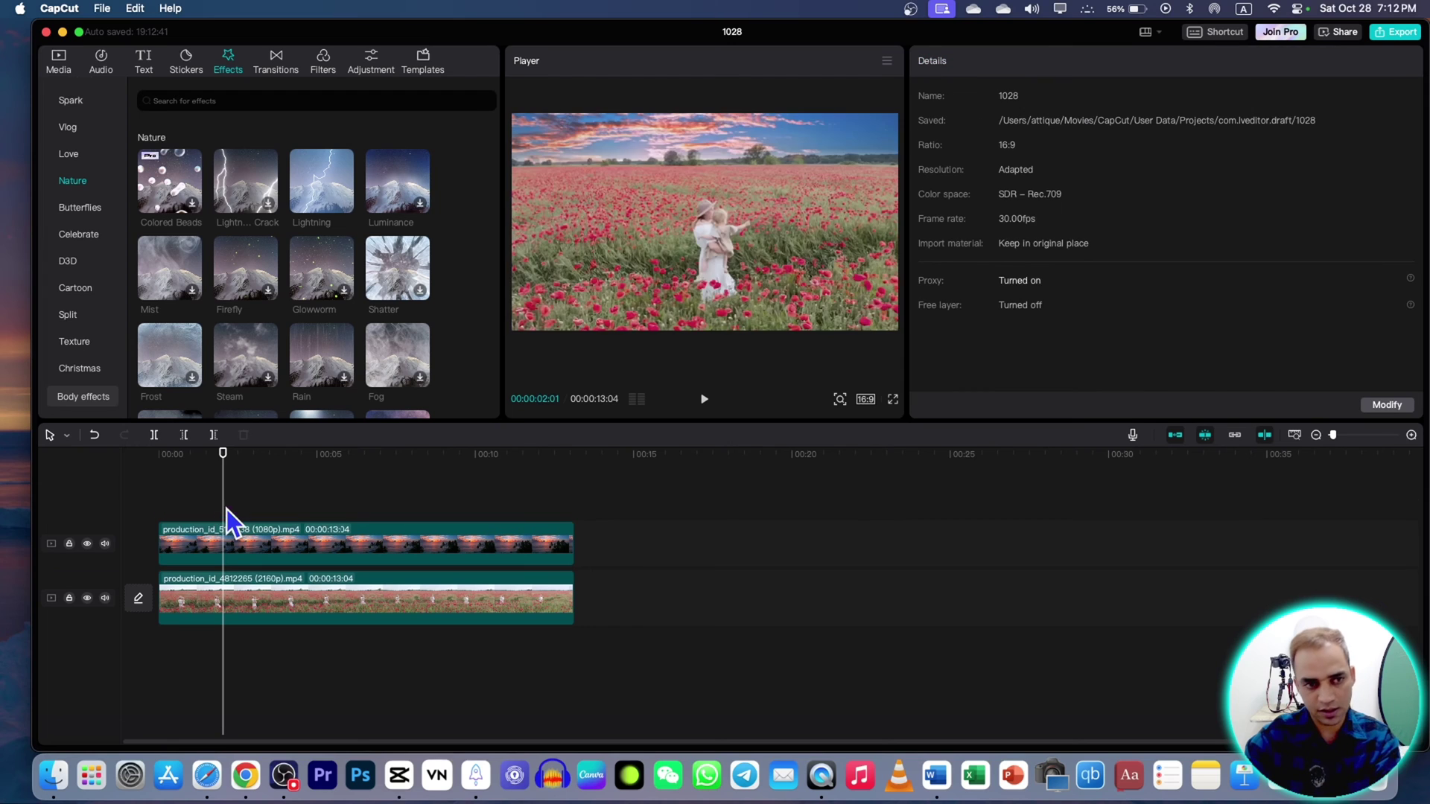
drag(316, 176, 176, 542)
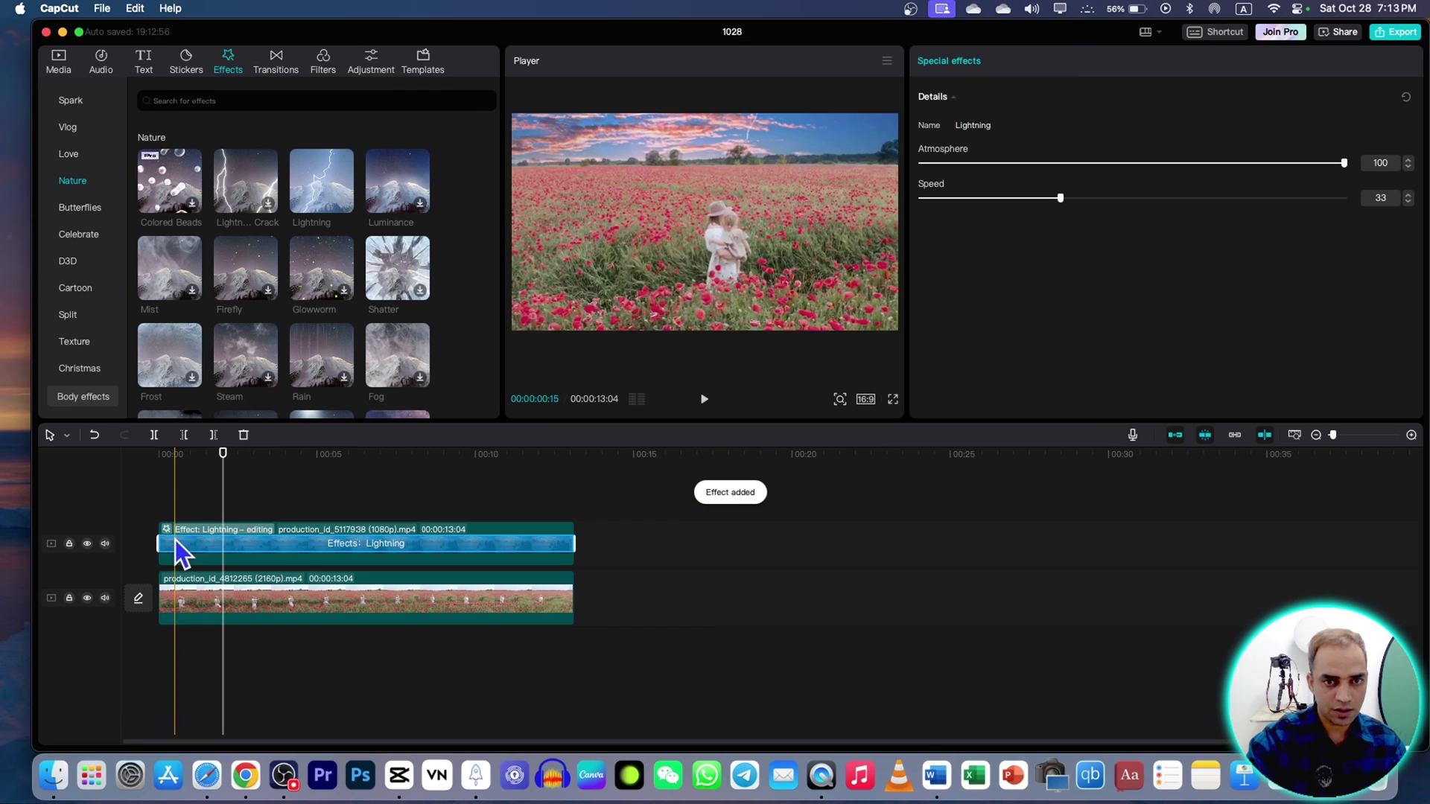
click(297, 616)
click(234, 554)
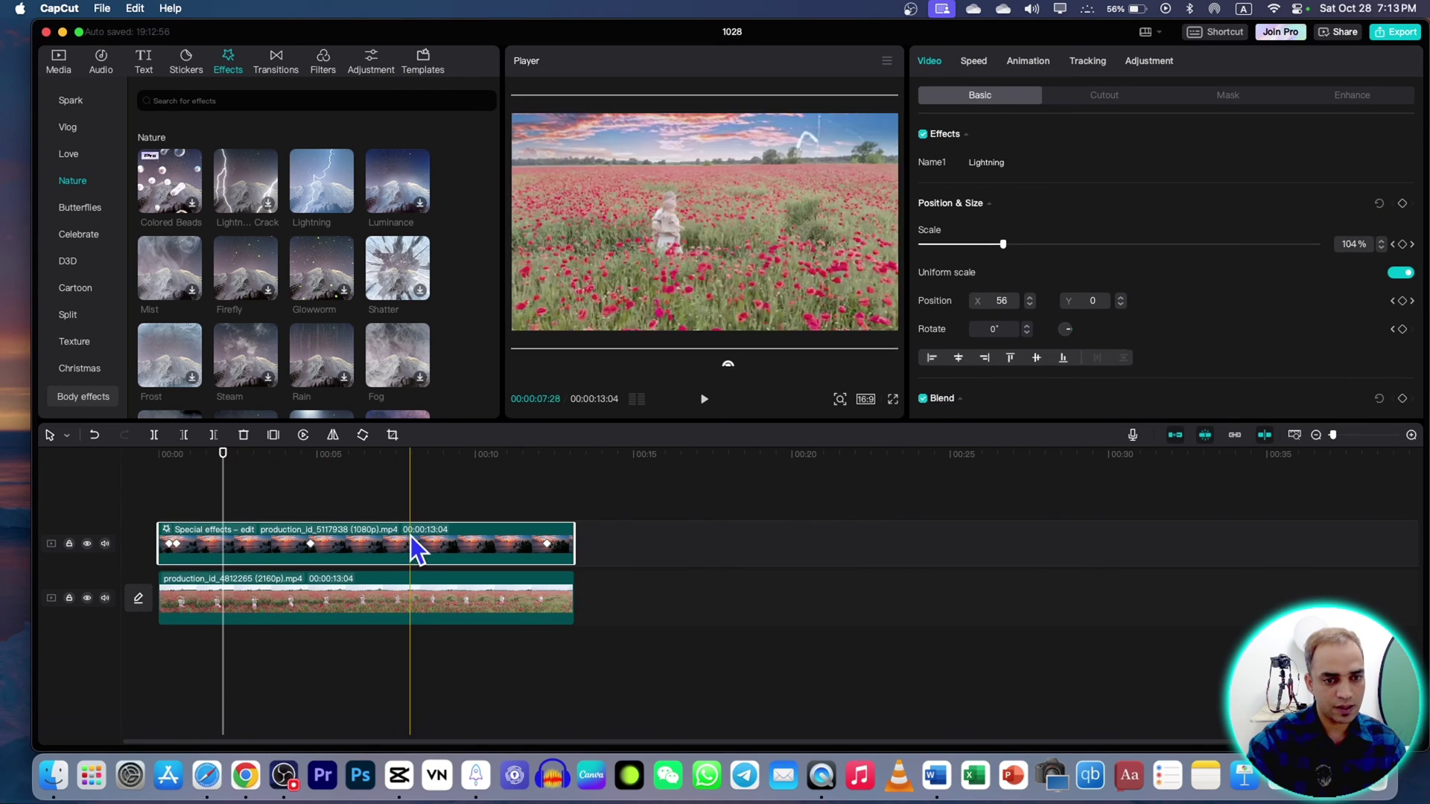
click(169, 533)
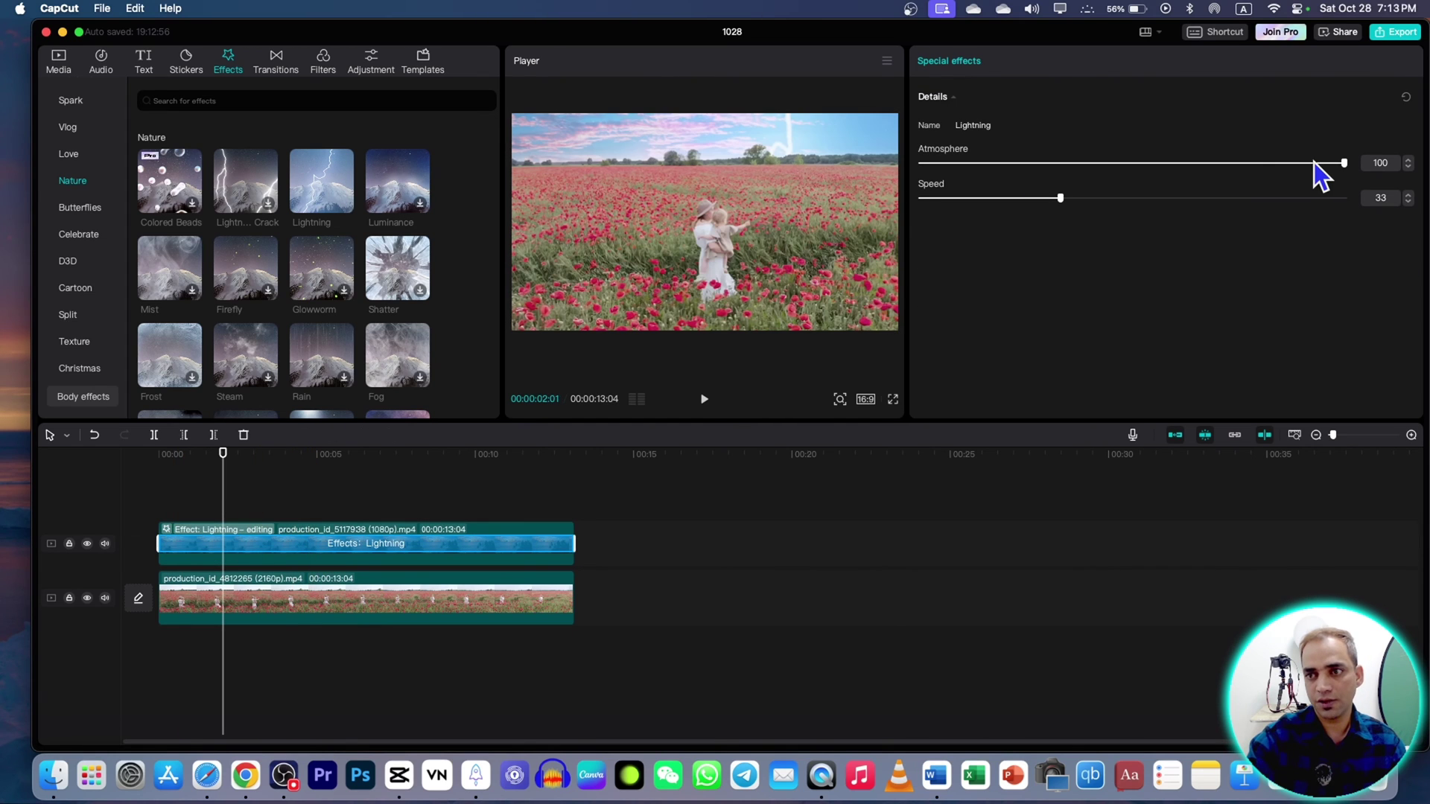
drag(1058, 198, 1022, 198)
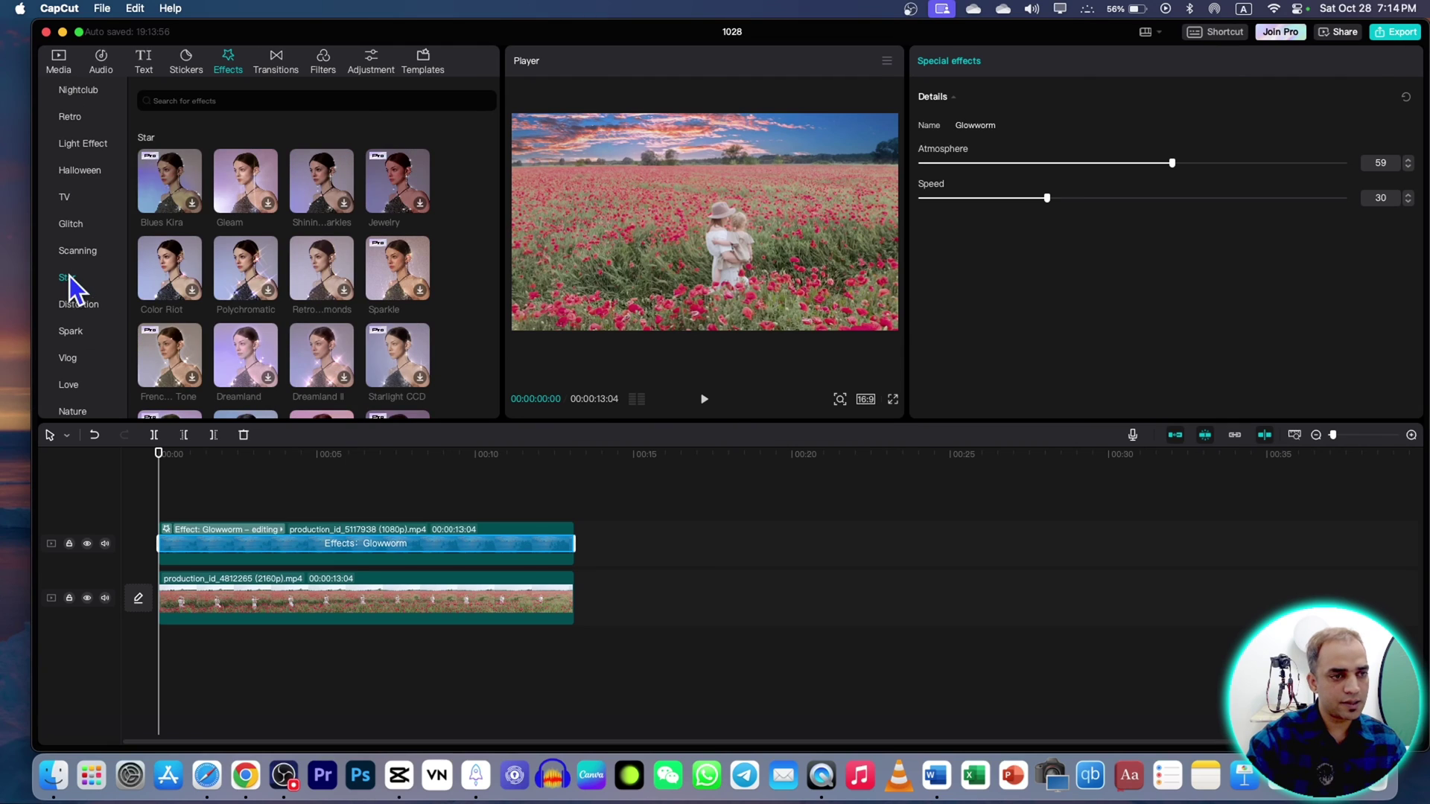
Step: Apply Shining Sparkles II from the Star set to the sky clip, halve its Atmosphere, and preview
scroll(246, 281, down, 3)
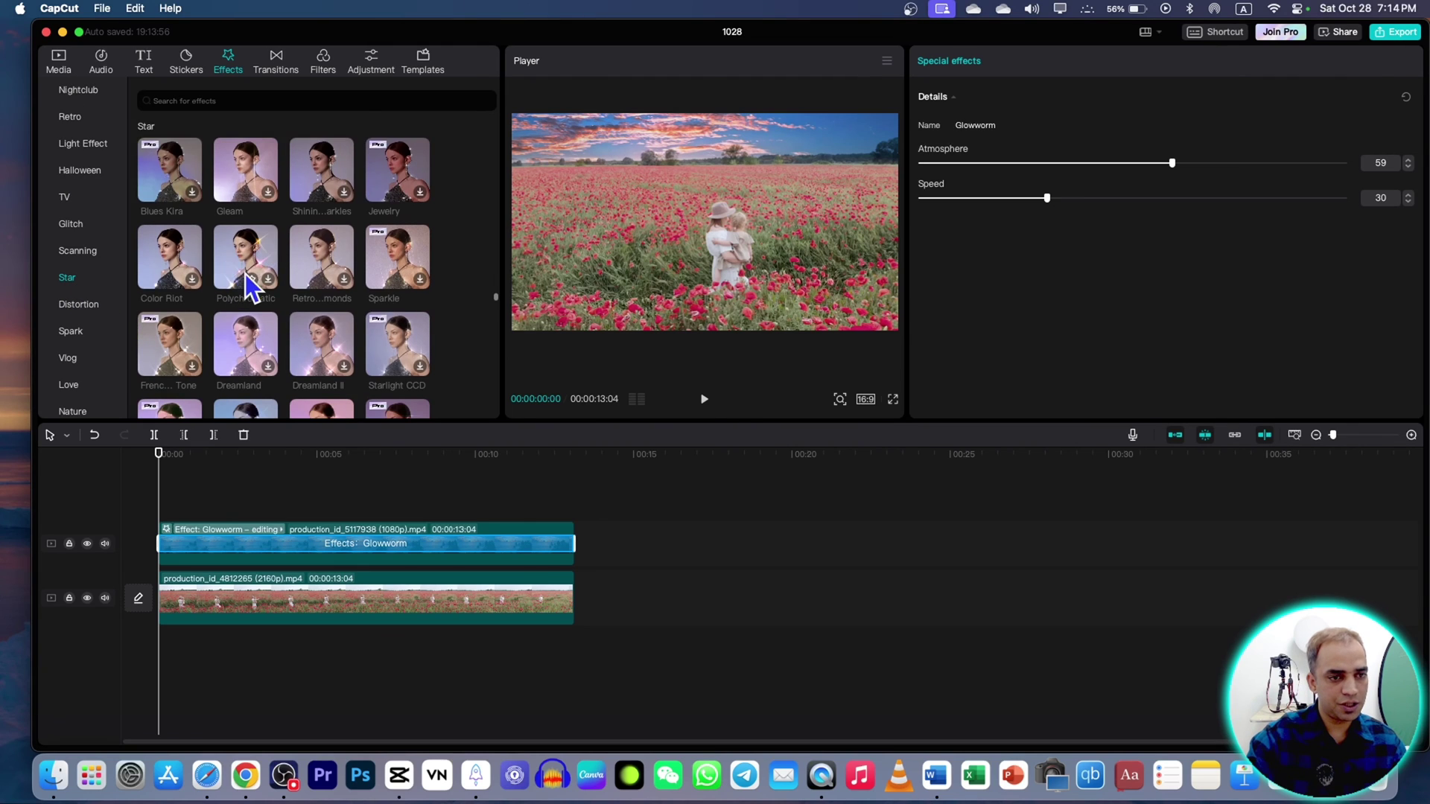
scroll(405, 311, down, 3)
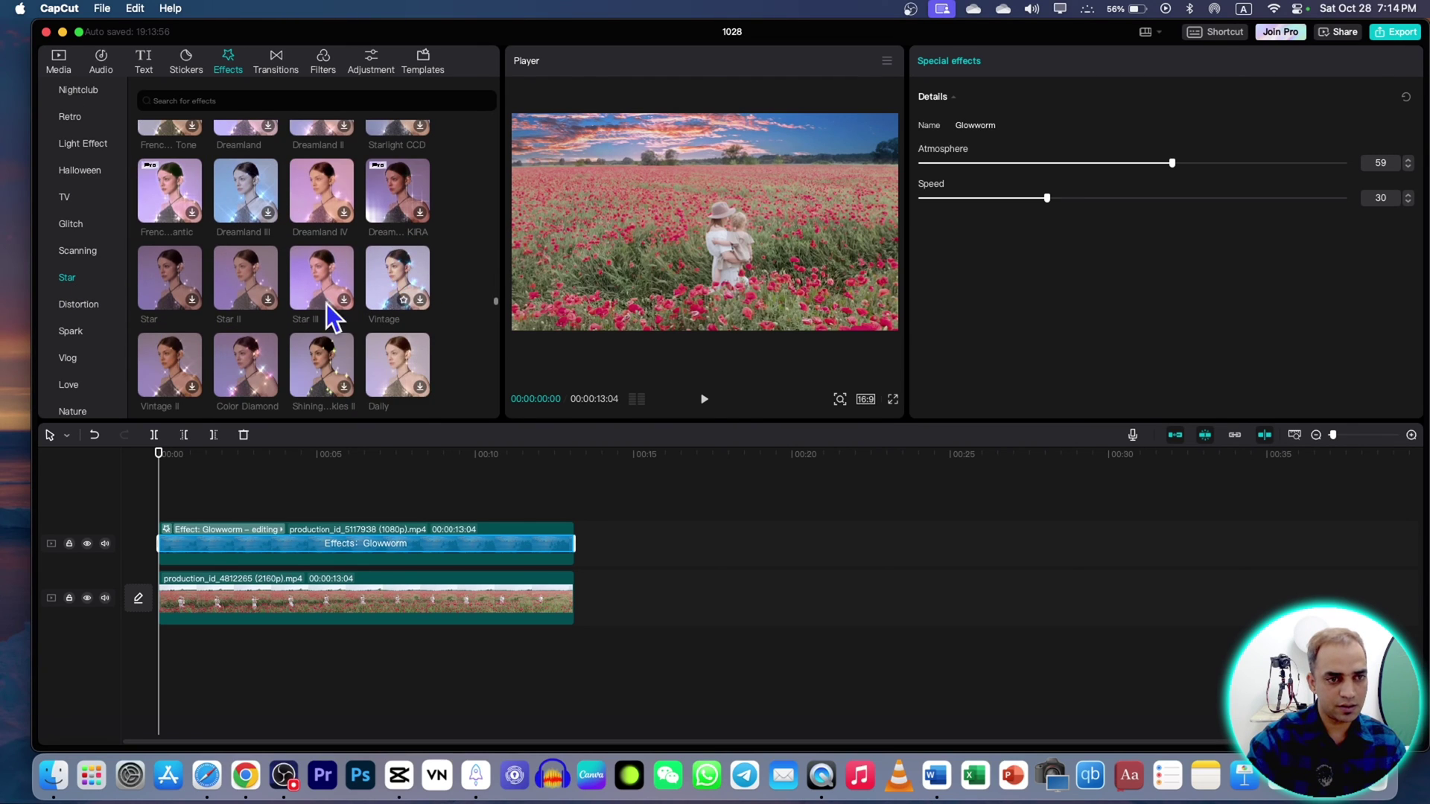
scroll(406, 362, down, 2)
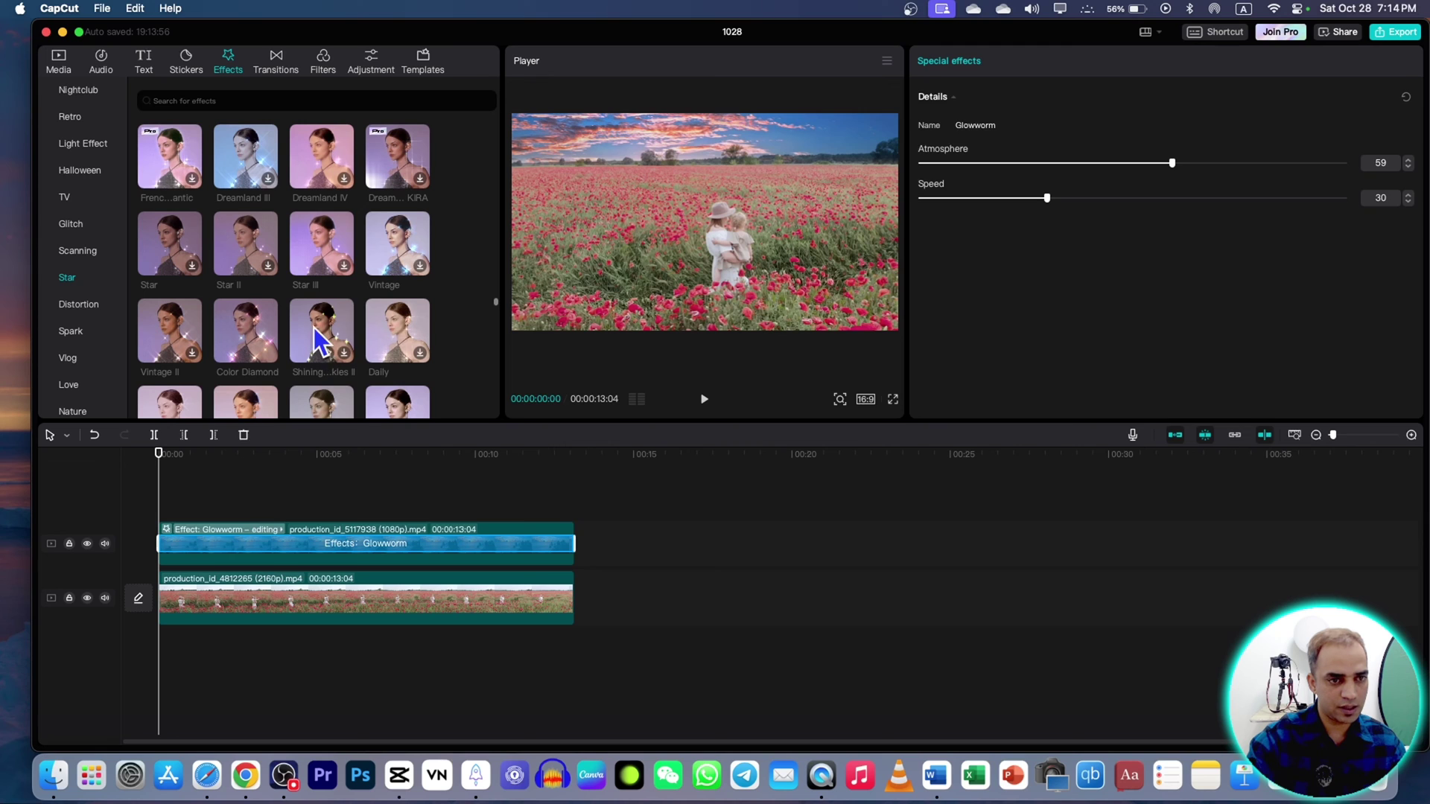
drag(319, 341, 165, 551)
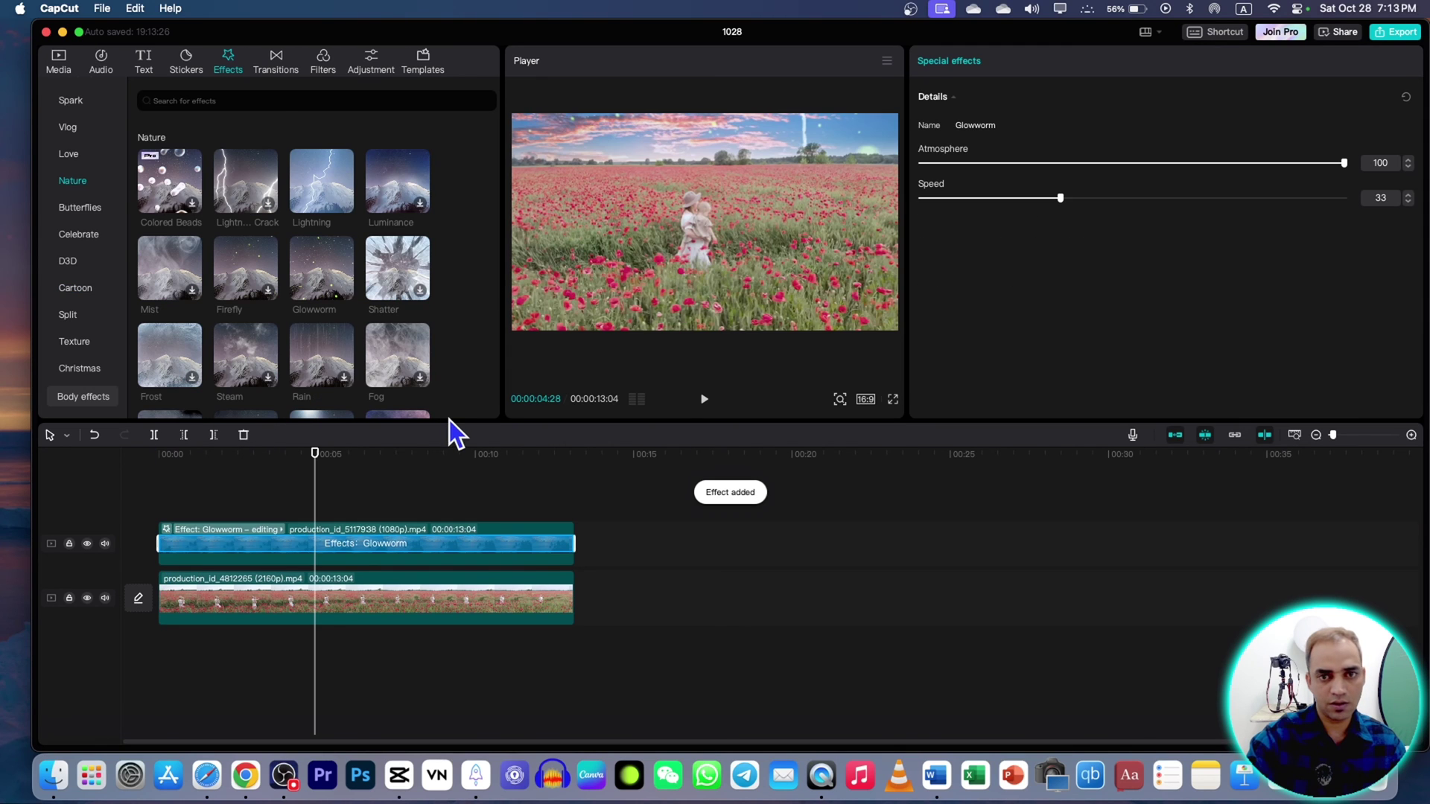
drag(1341, 163, 1035, 165)
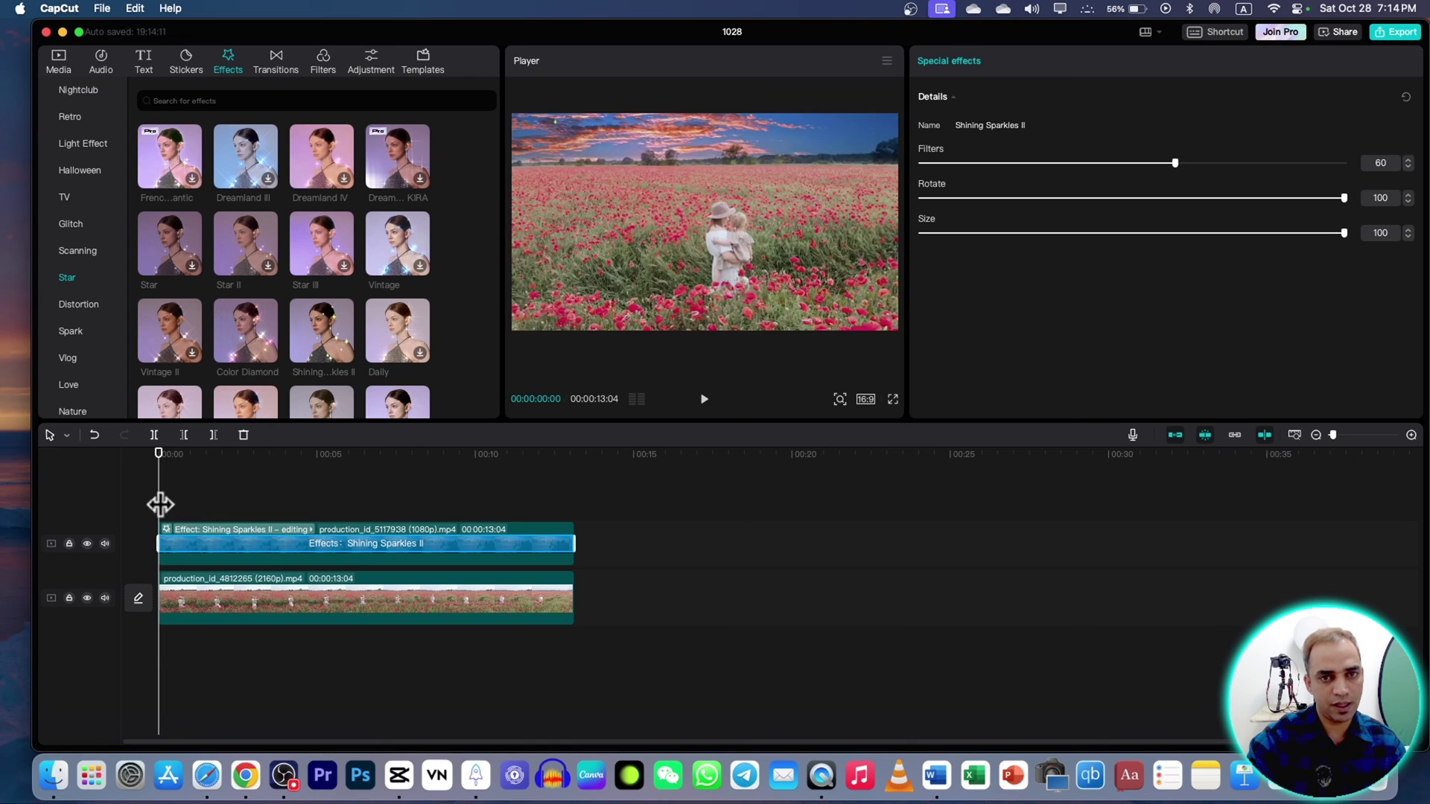
drag(159, 501, 350, 510)
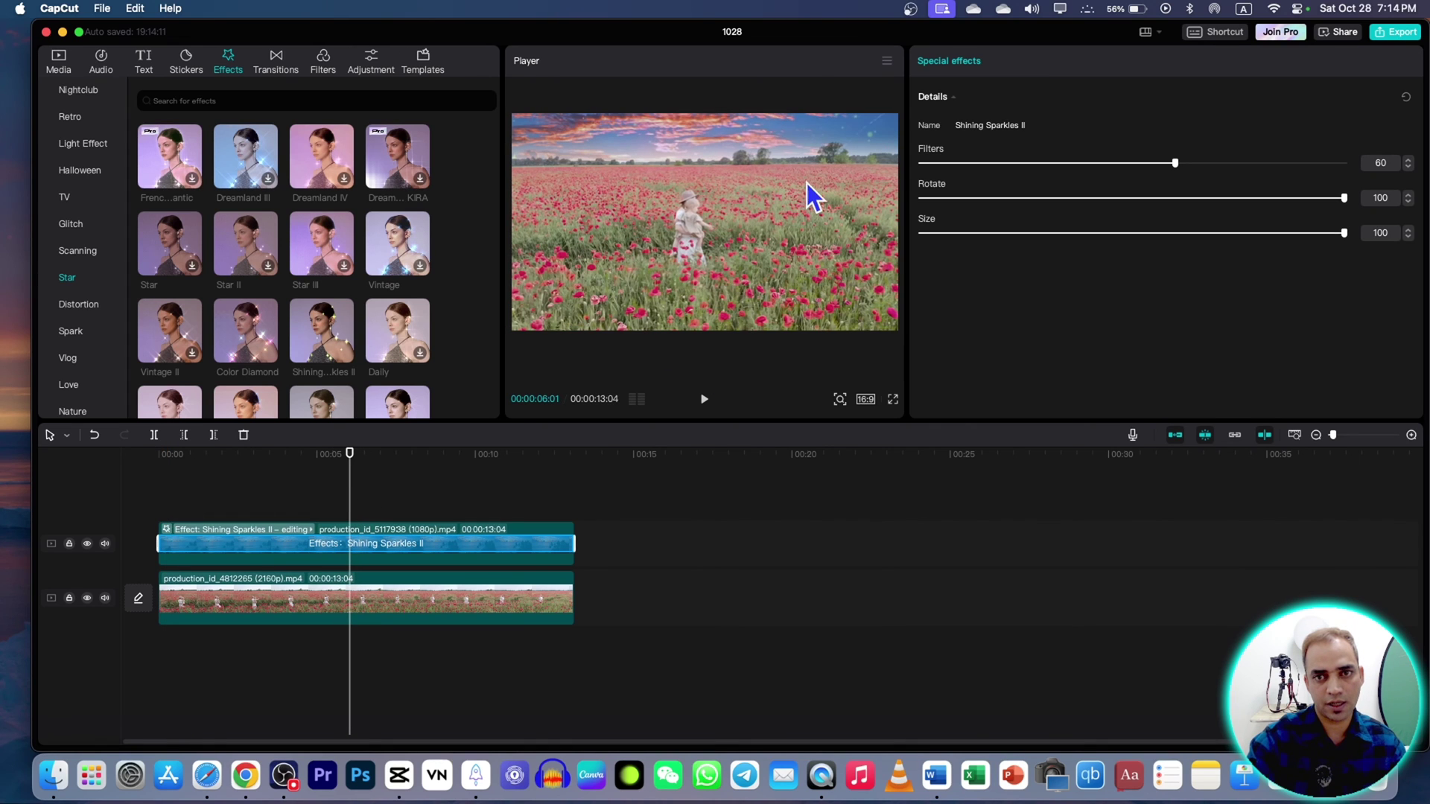
click(363, 501)
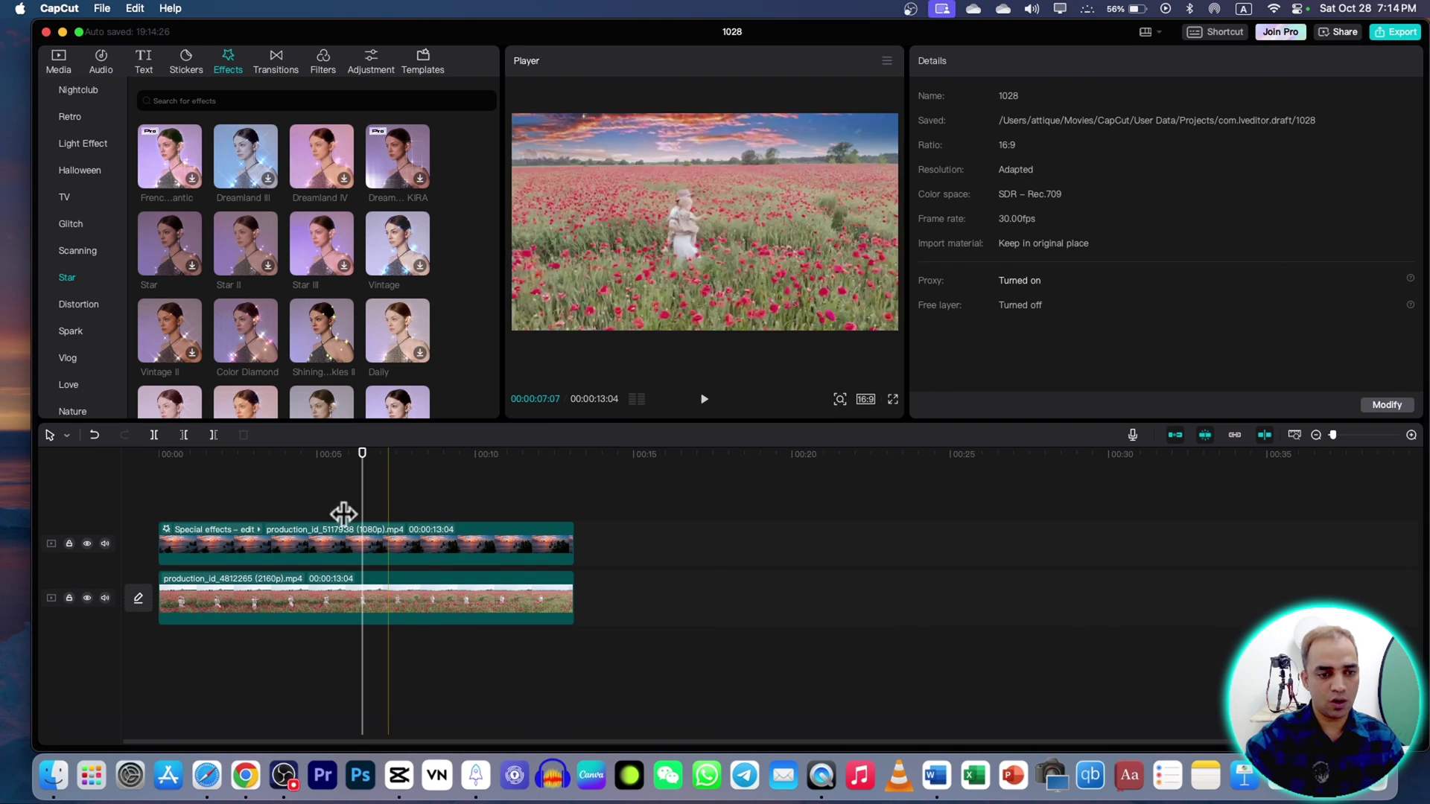
Step: Export the video titled 'sky overlay' at 4K resolution
click(1395, 31)
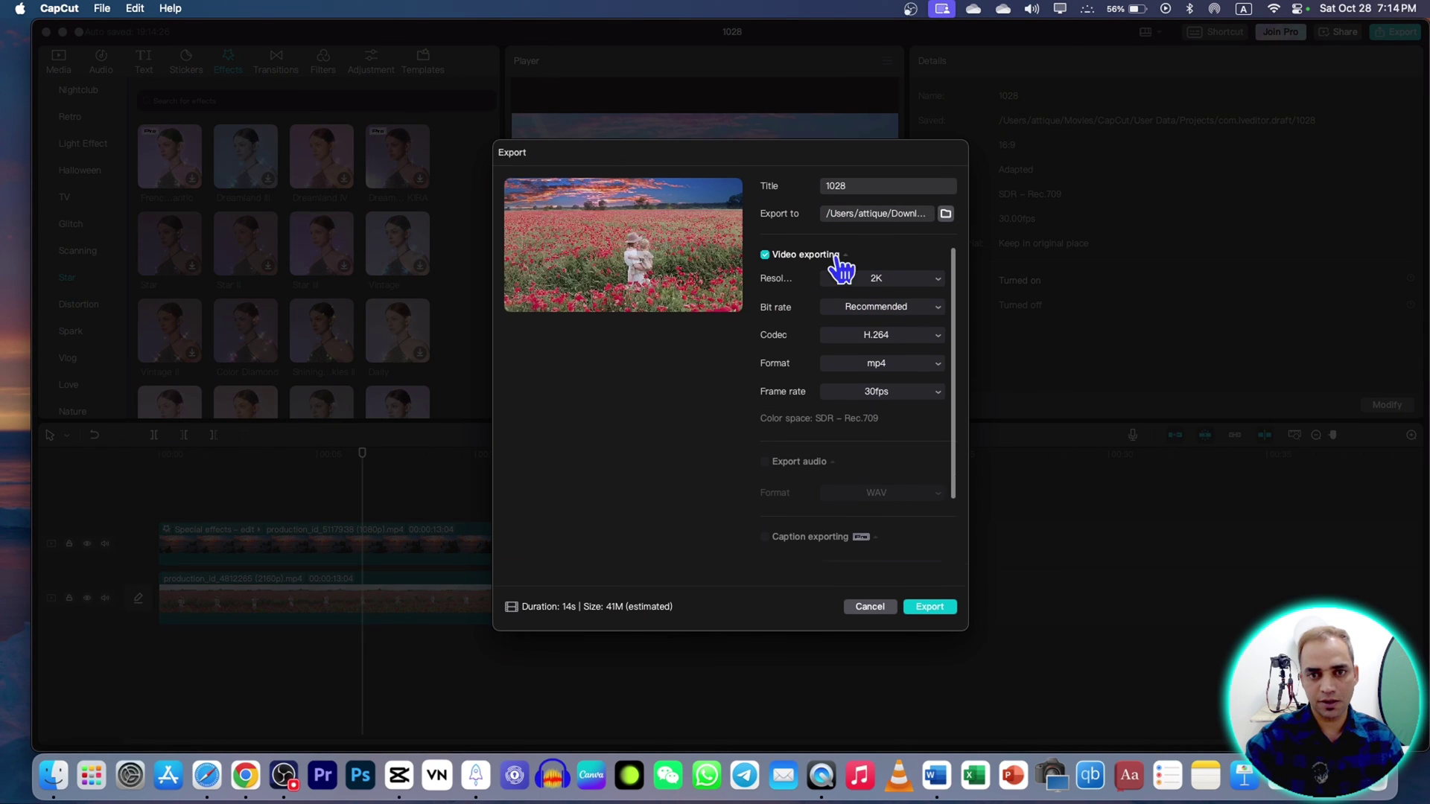
click(878, 283)
click(867, 399)
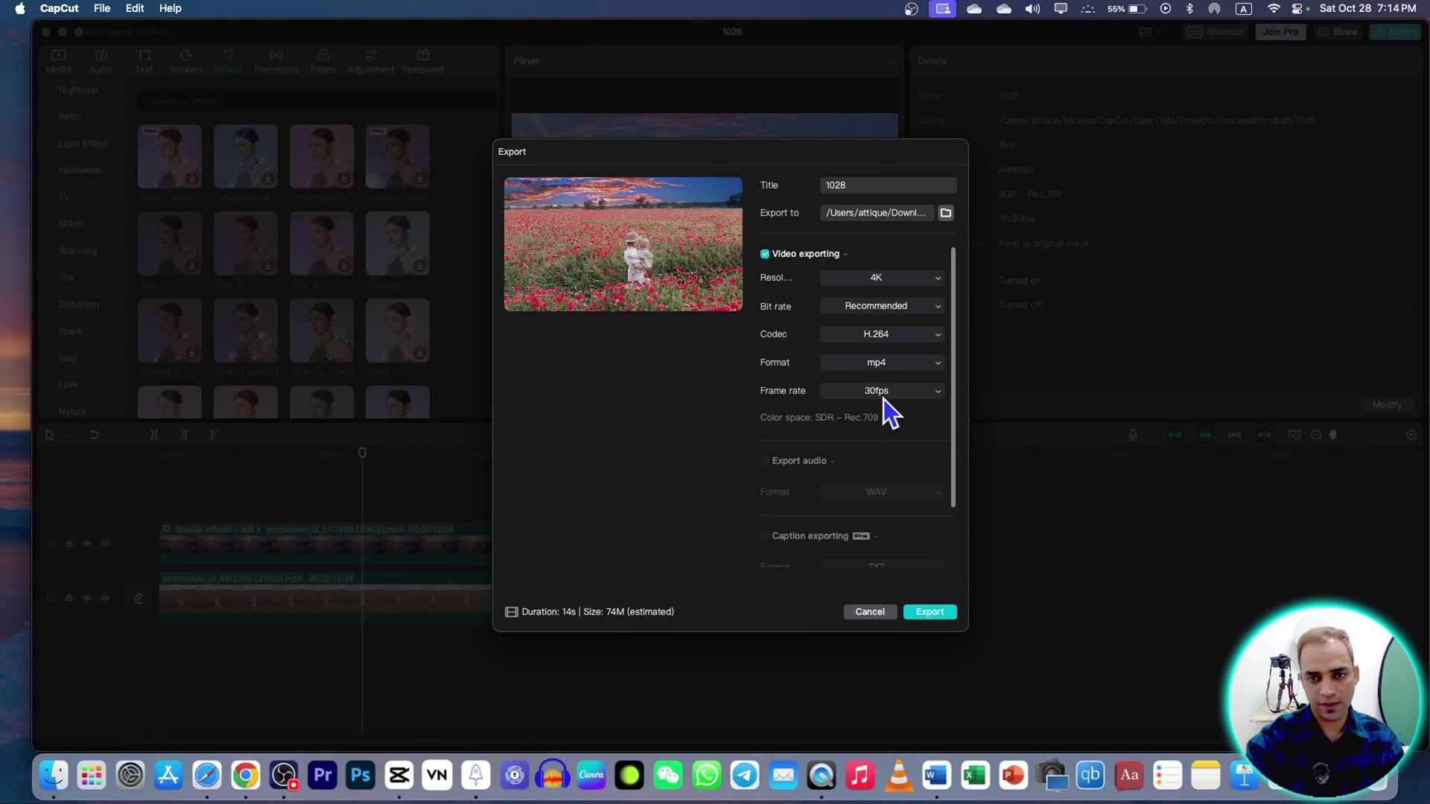
double_click(834, 185)
text(sky overlay)
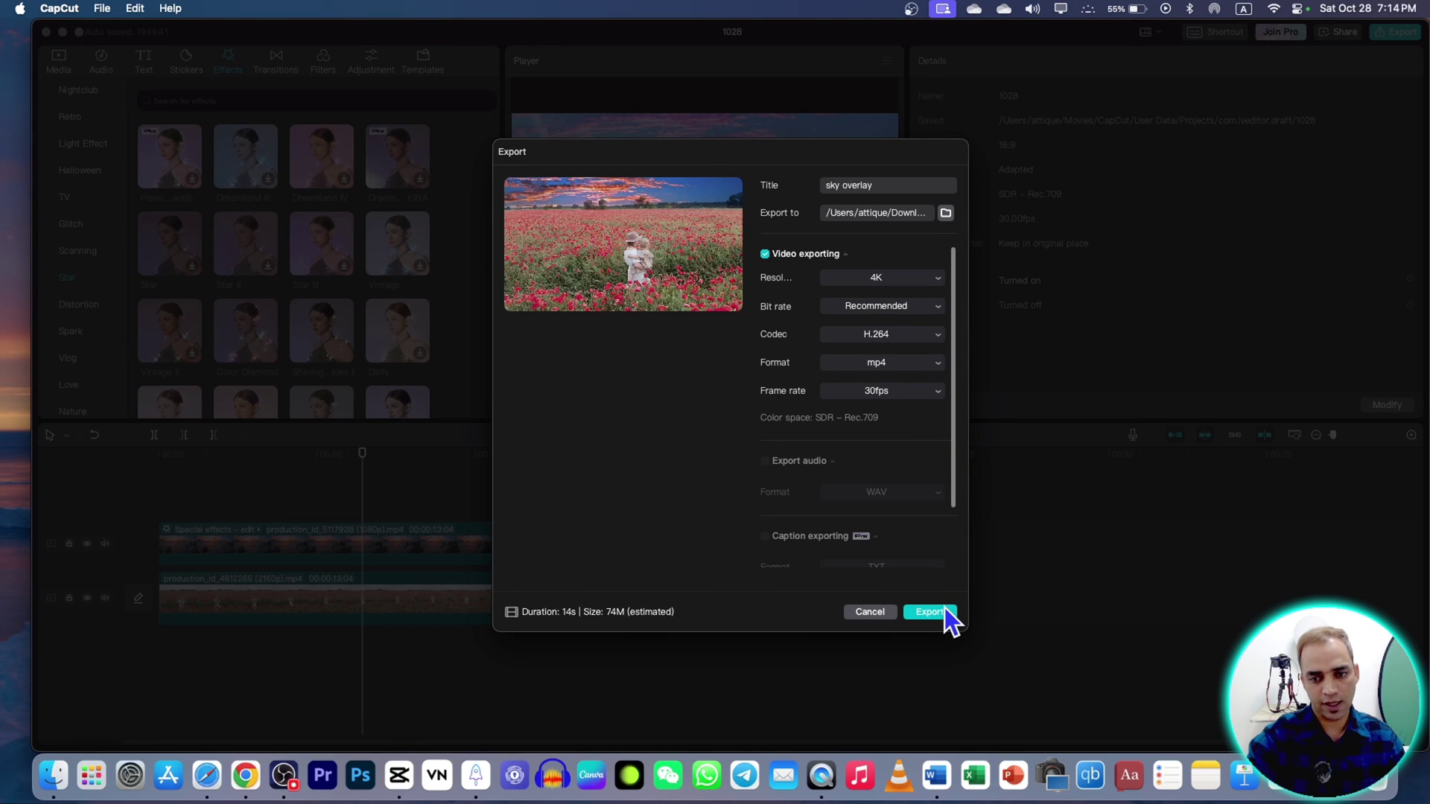
click(930, 611)
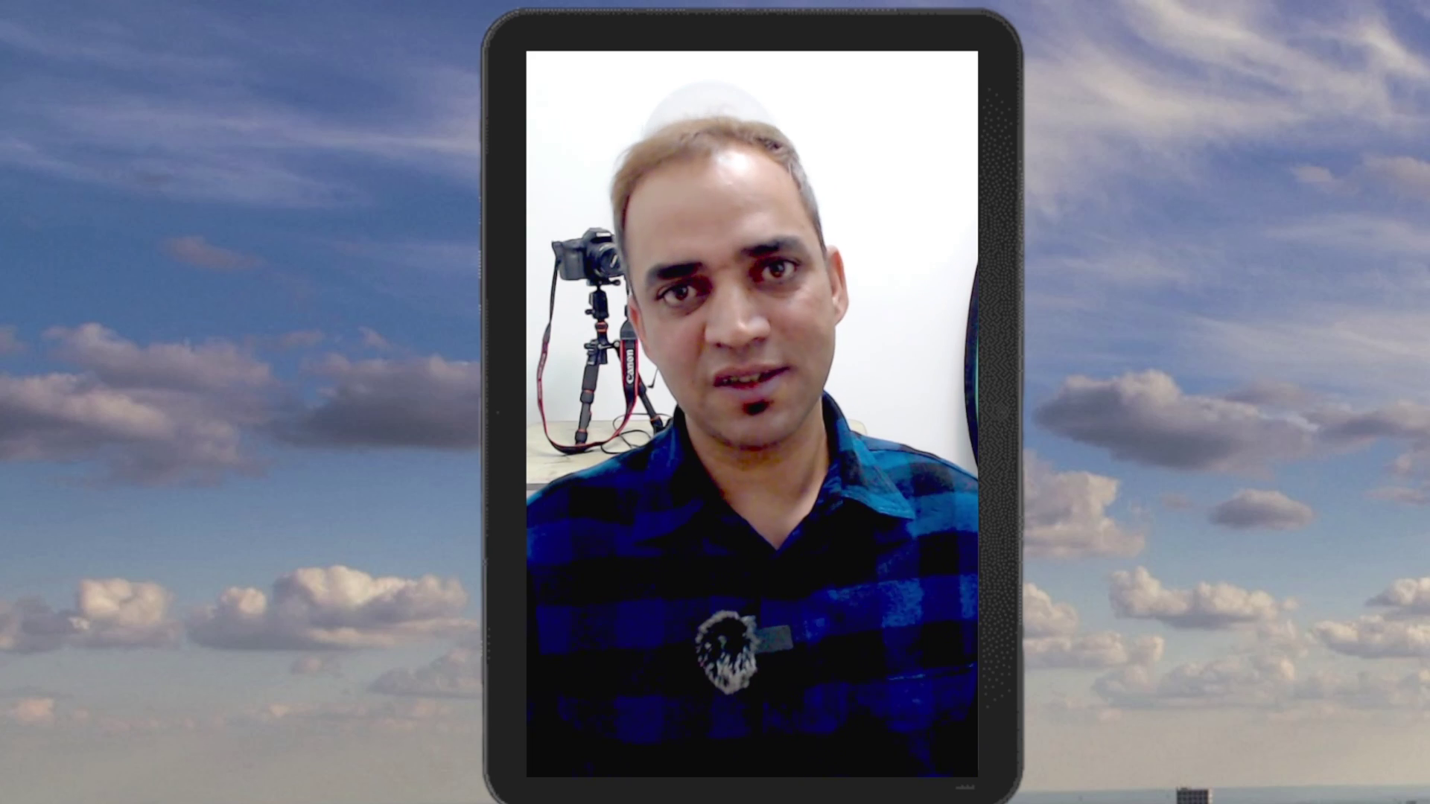